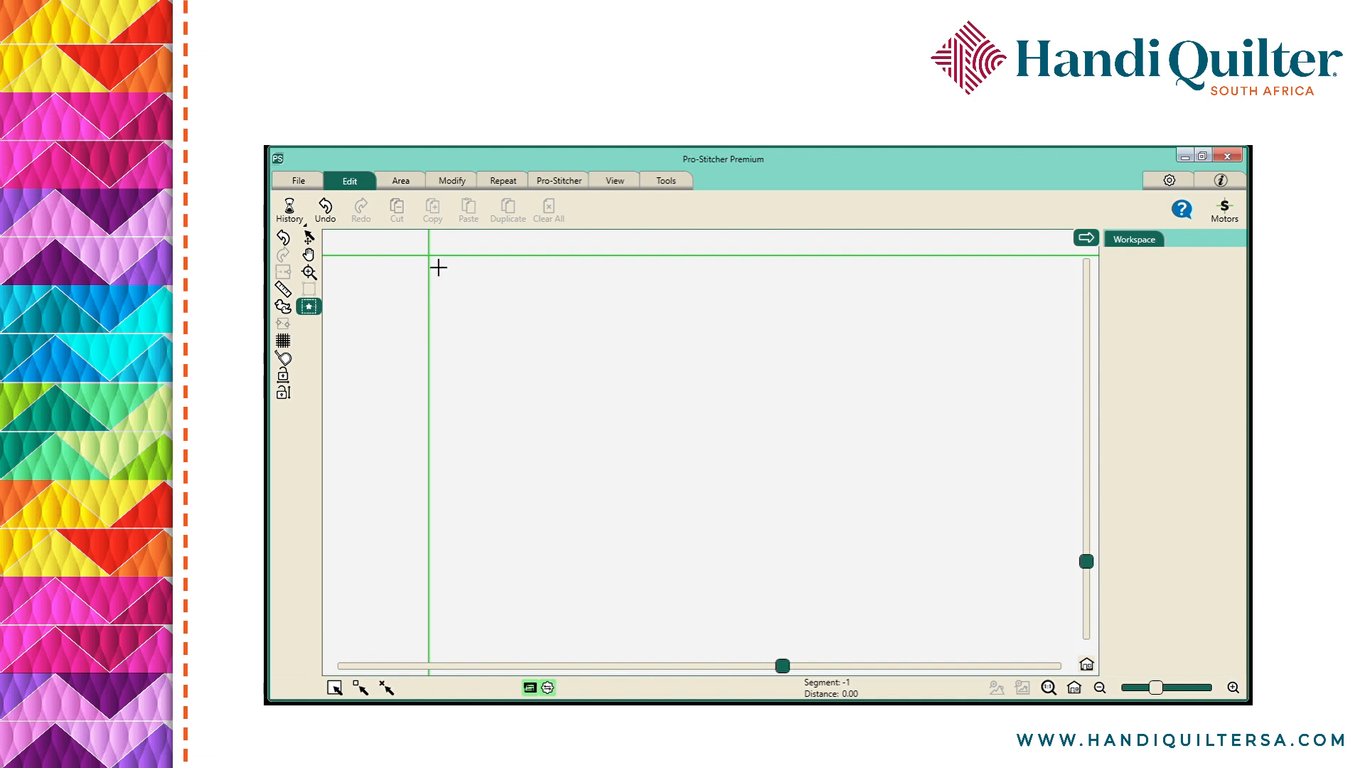
Create a two-corner quilting area about 18.89 wide and 15.38 high.
left_click(399, 185)
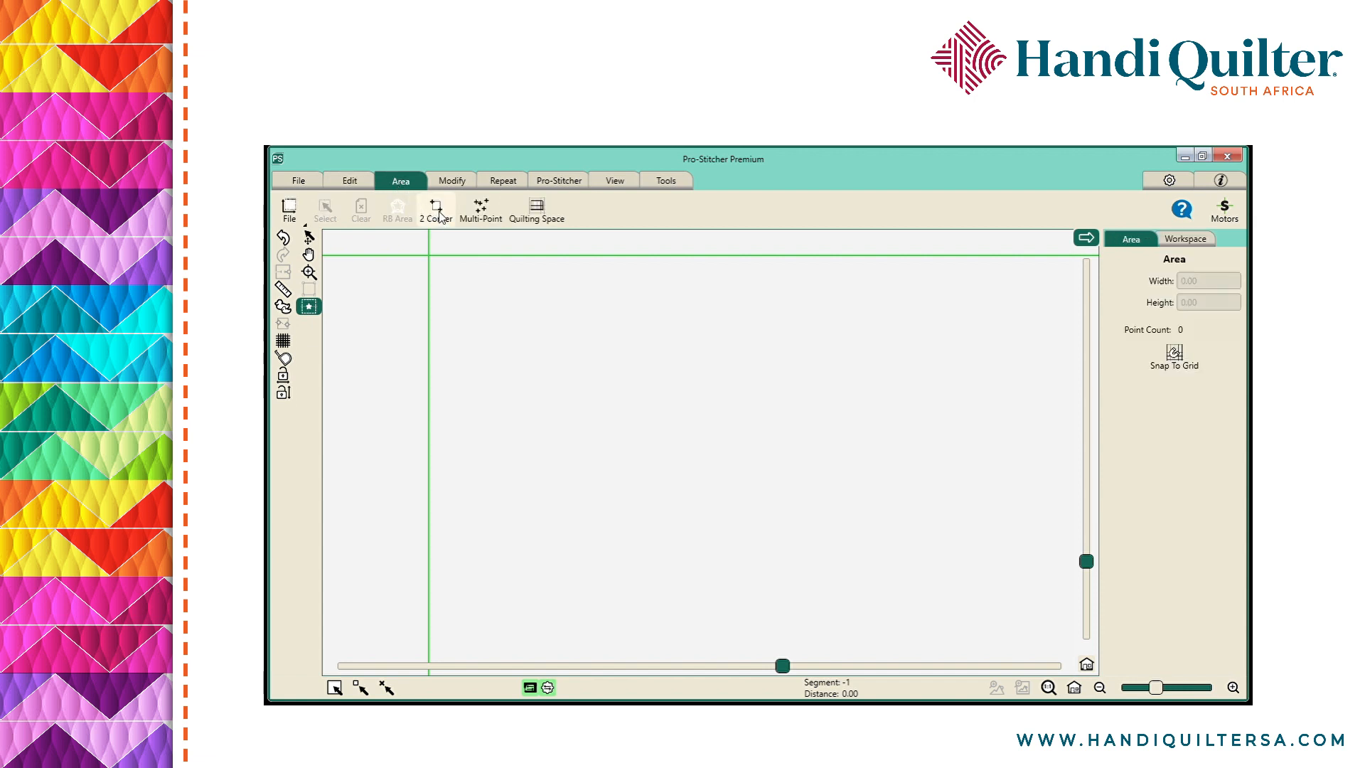
left_click(439, 213)
left_click(436, 210)
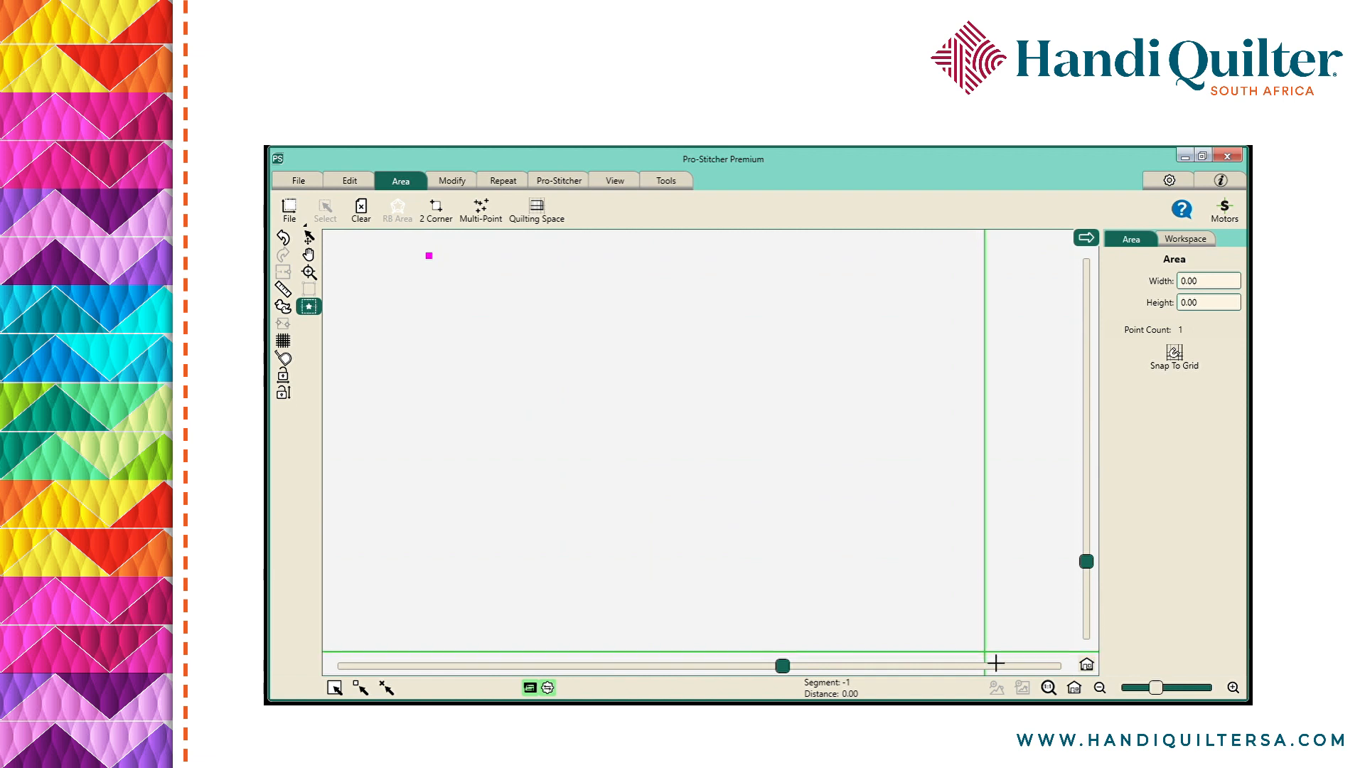
left_click(439, 212)
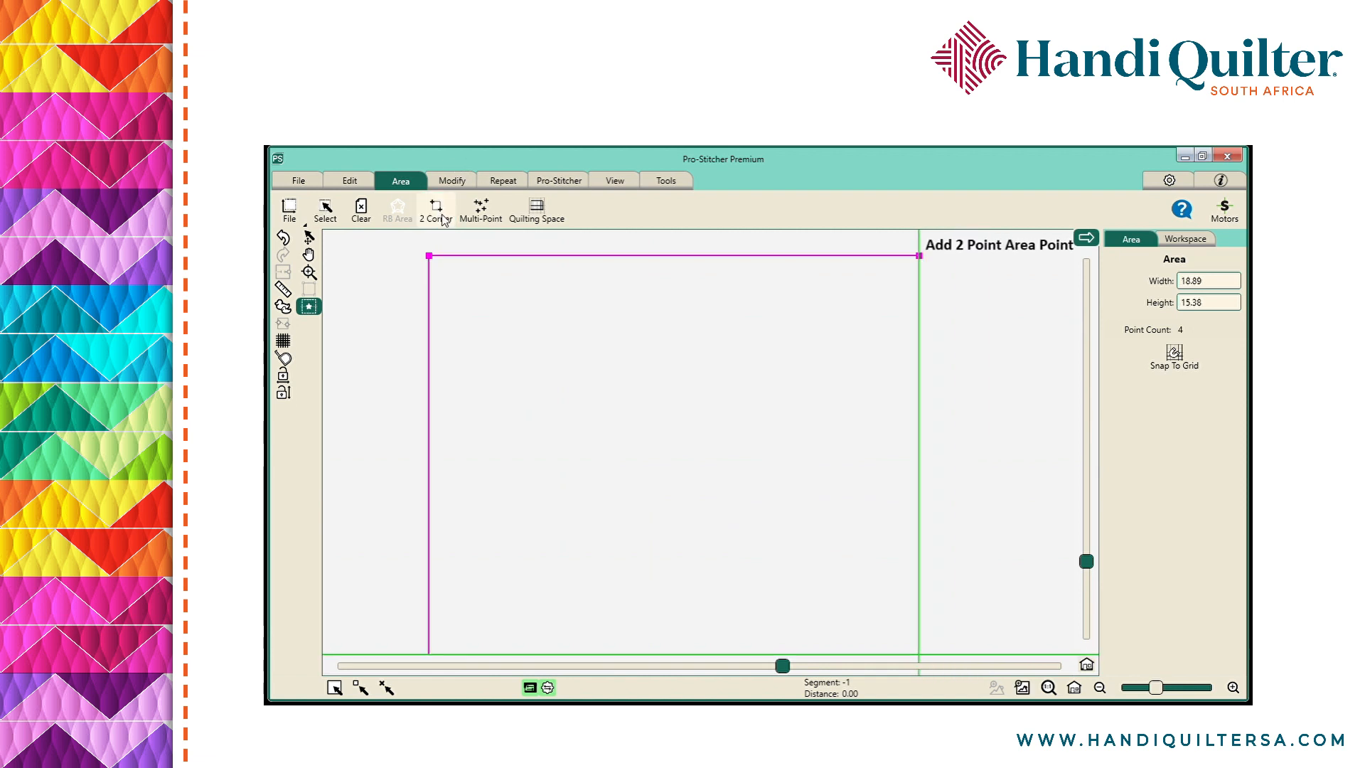
Resize the quilting area to 12.00 wide and 12.00 high.
double_click(1208, 289)
type("12")
key("Tab")
type("12")
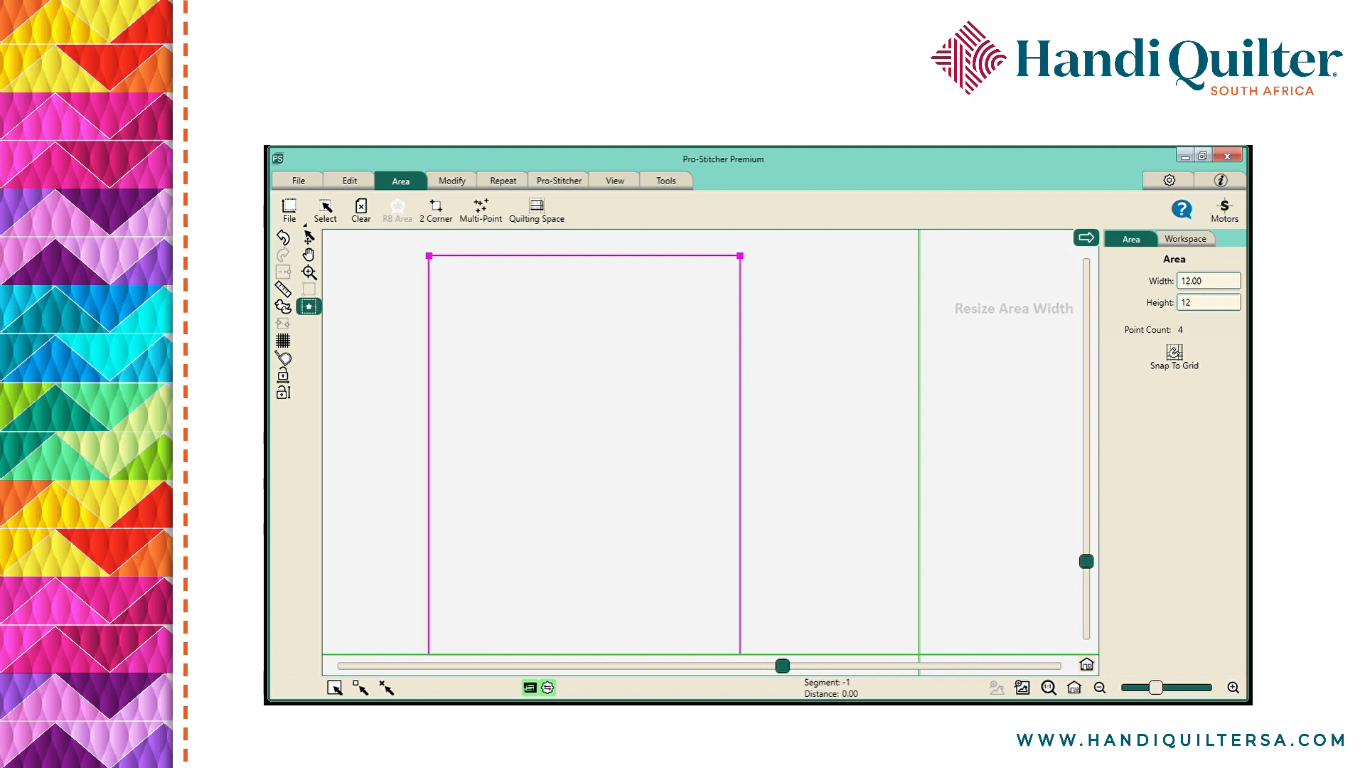
double_click(1214, 310)
key("Return")
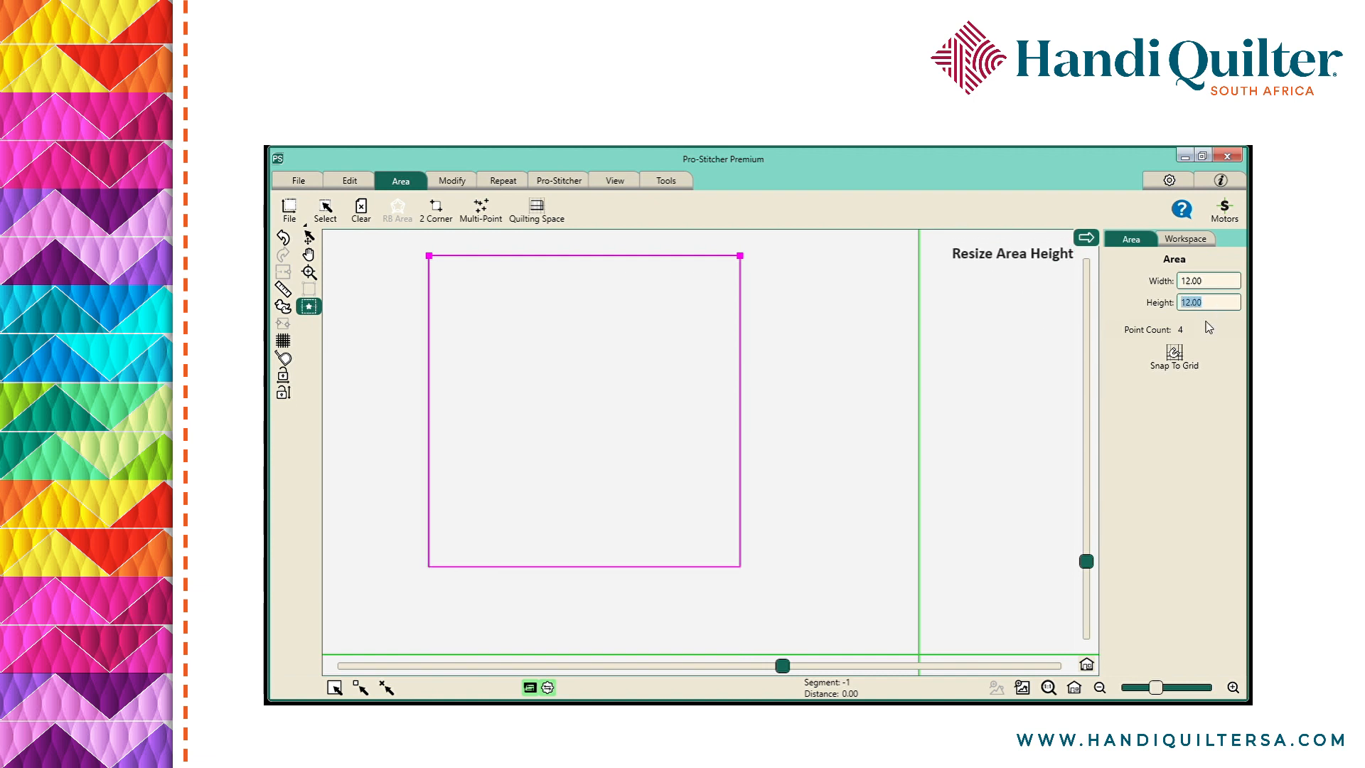
double_click(1212, 284)
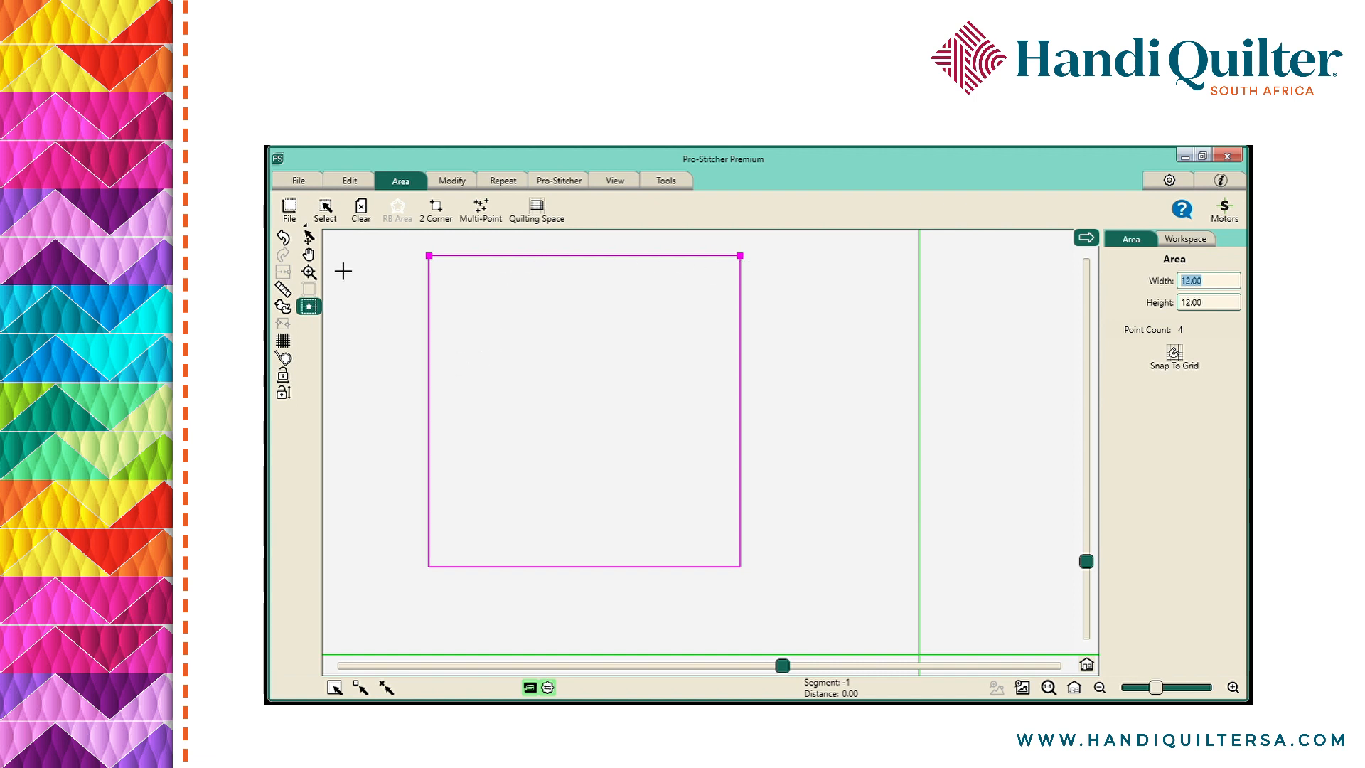
Open the design stipple 2 in the workspace.
left_click(292, 183)
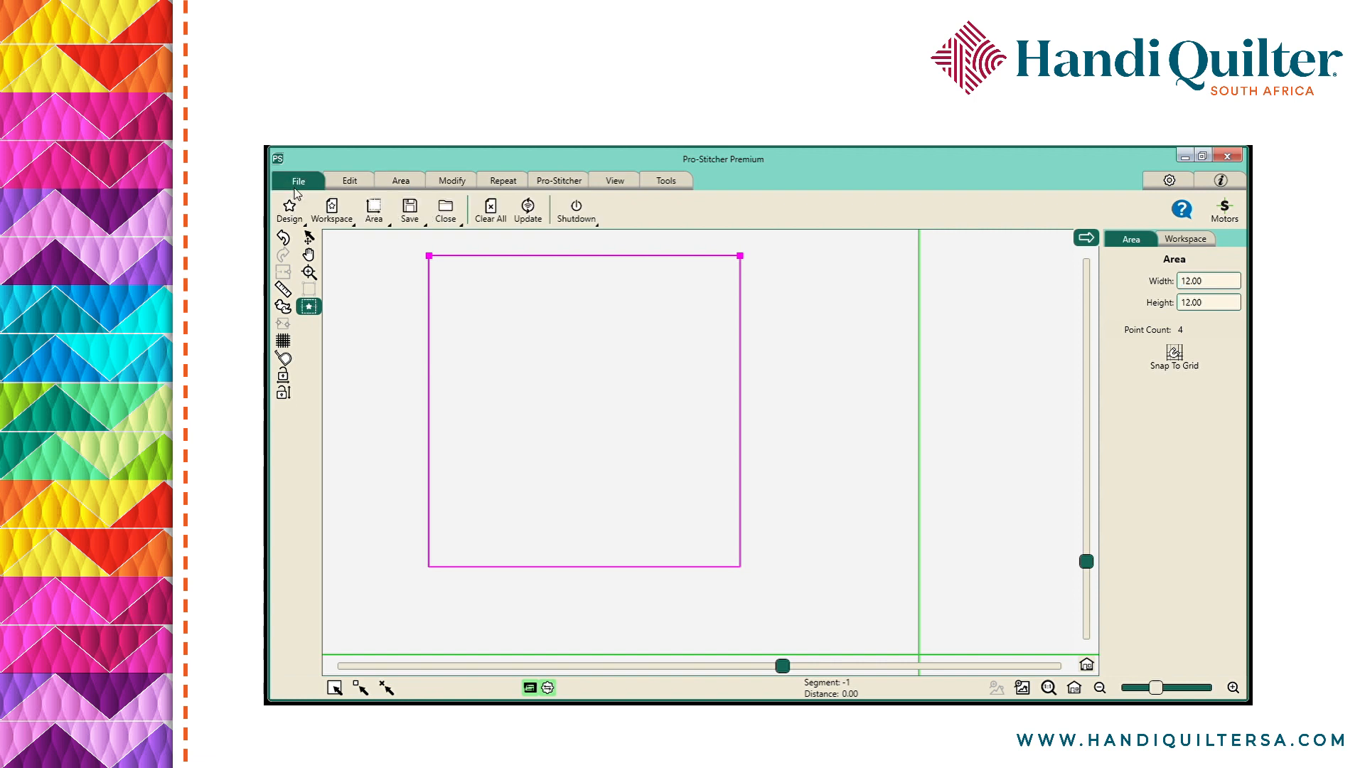
left_click(289, 210)
left_click(311, 243)
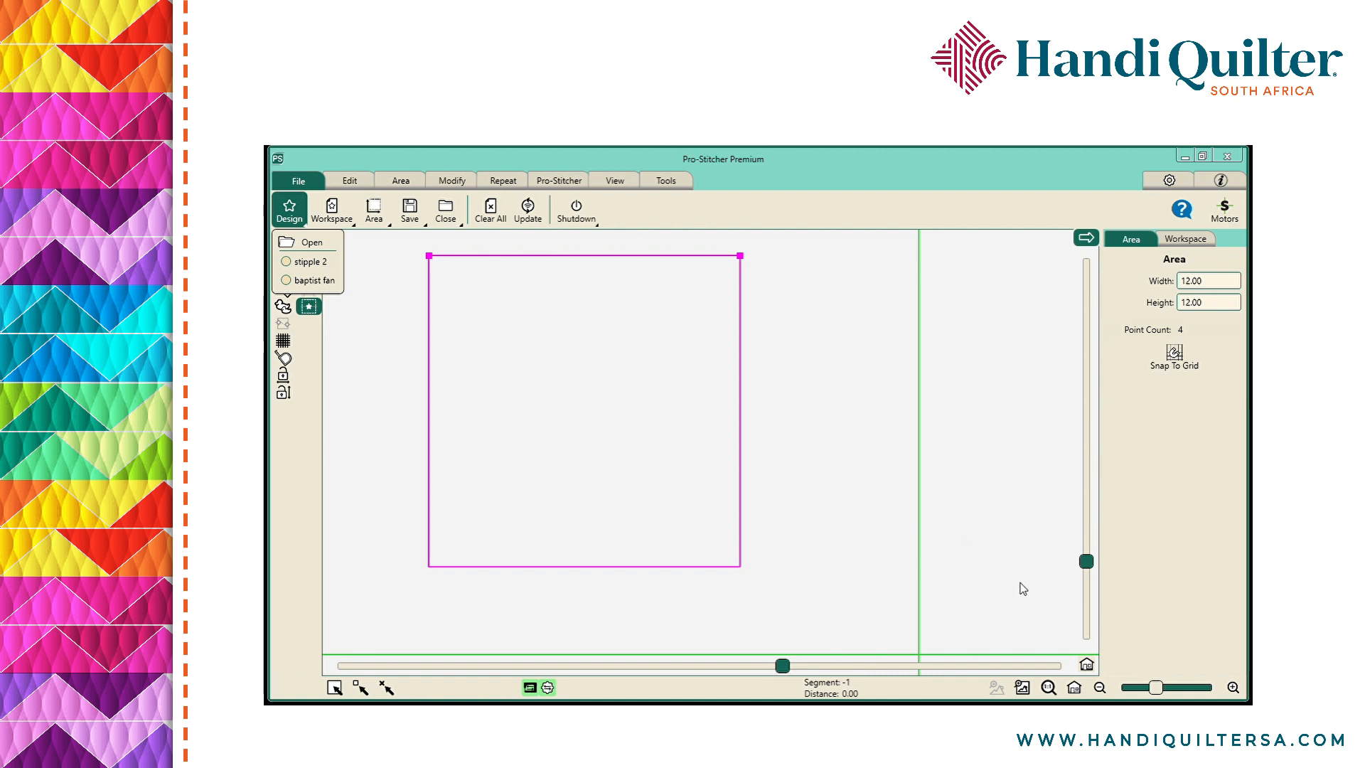
left_click(1033, 614)
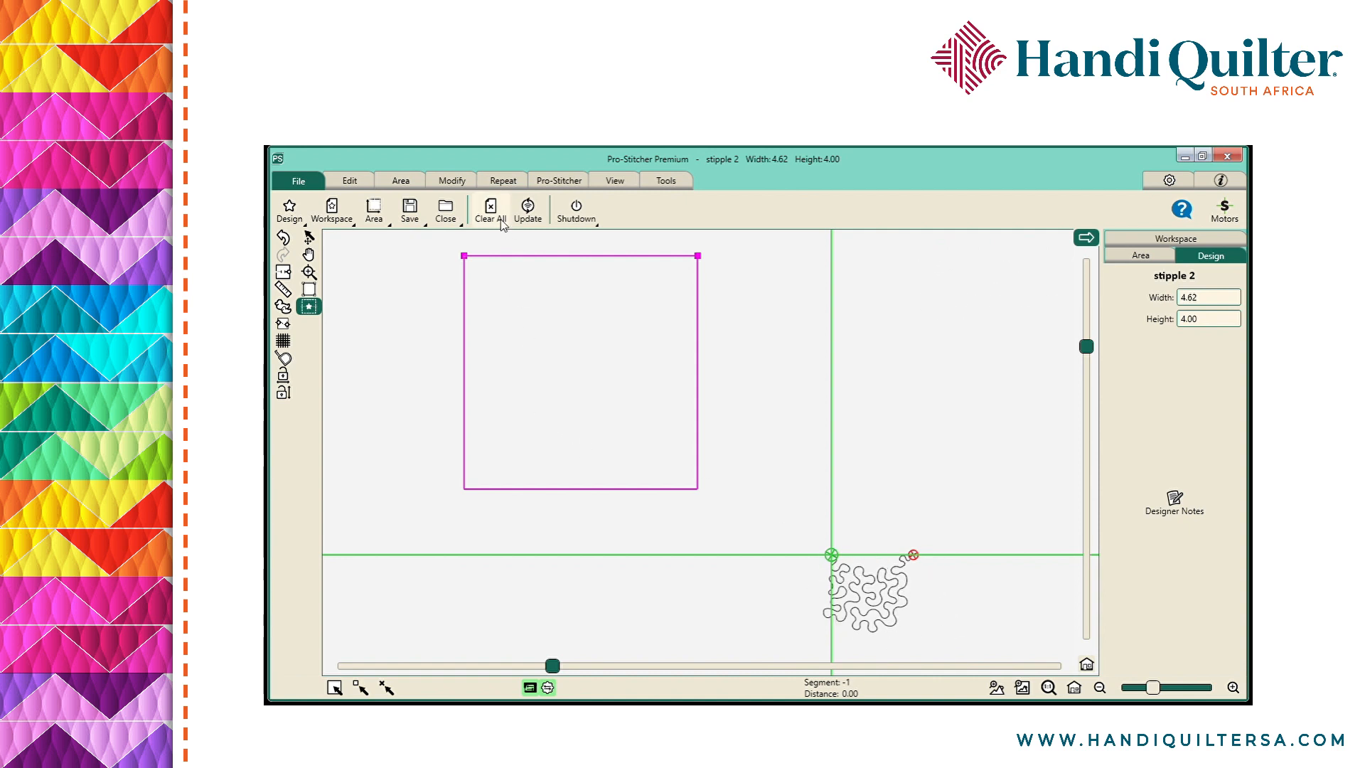
Fill the area with basic repeats of the stipple design and set the horizontal repeats to 3.
left_click(502, 182)
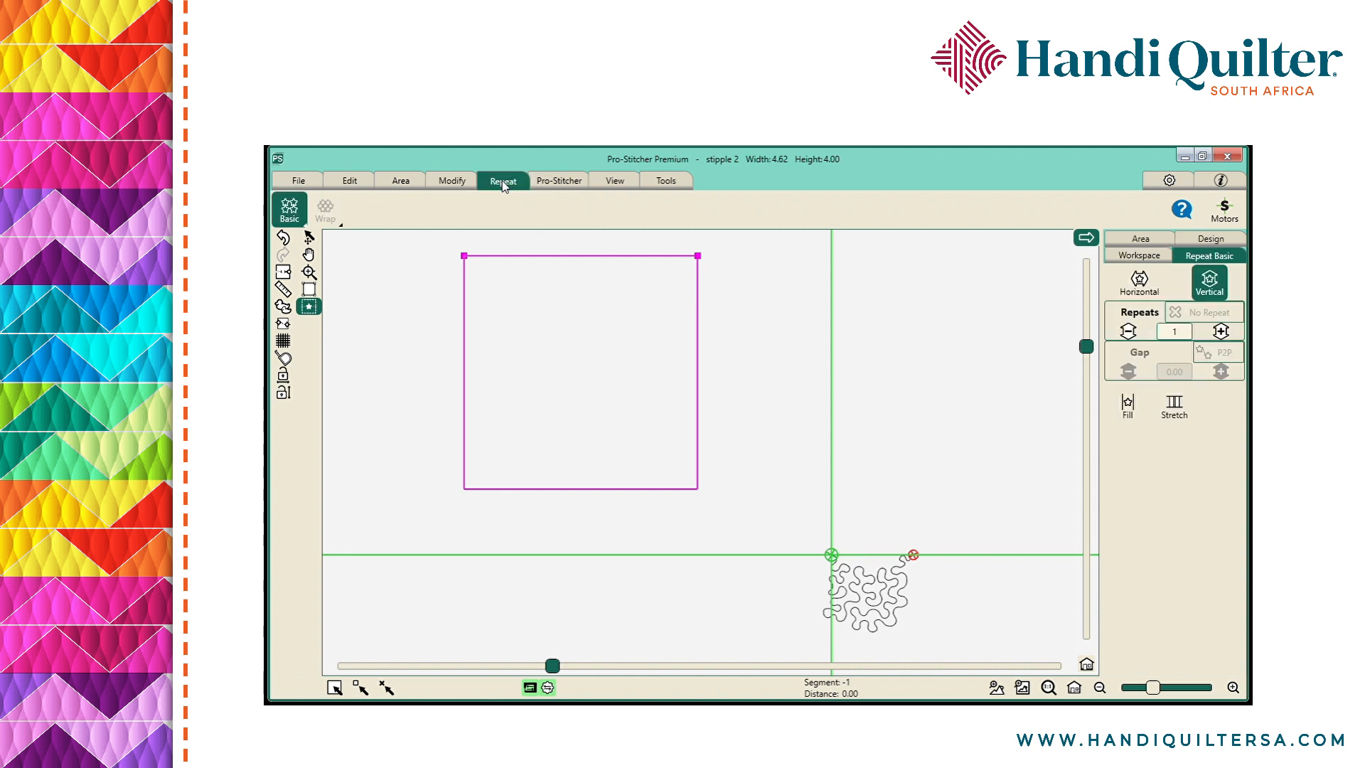
left_click(1128, 406)
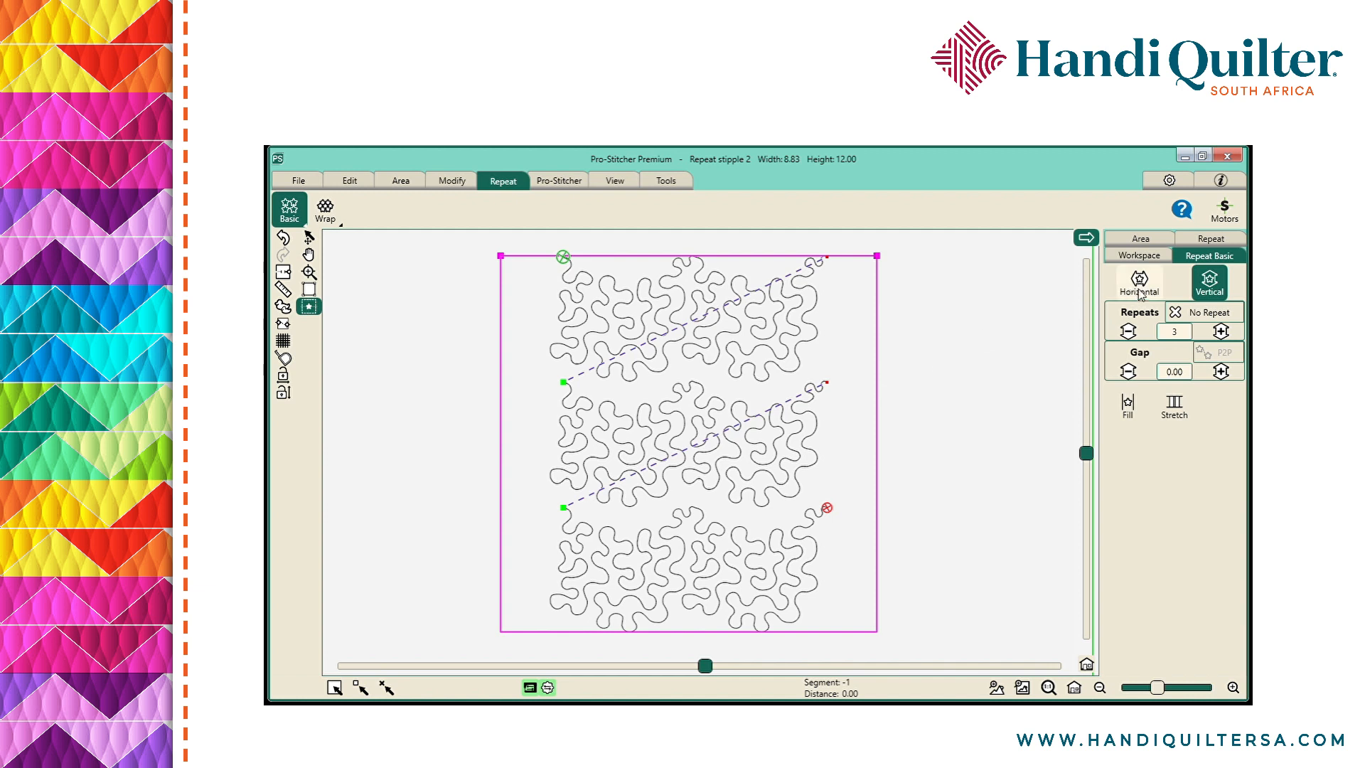
left_click(1138, 283)
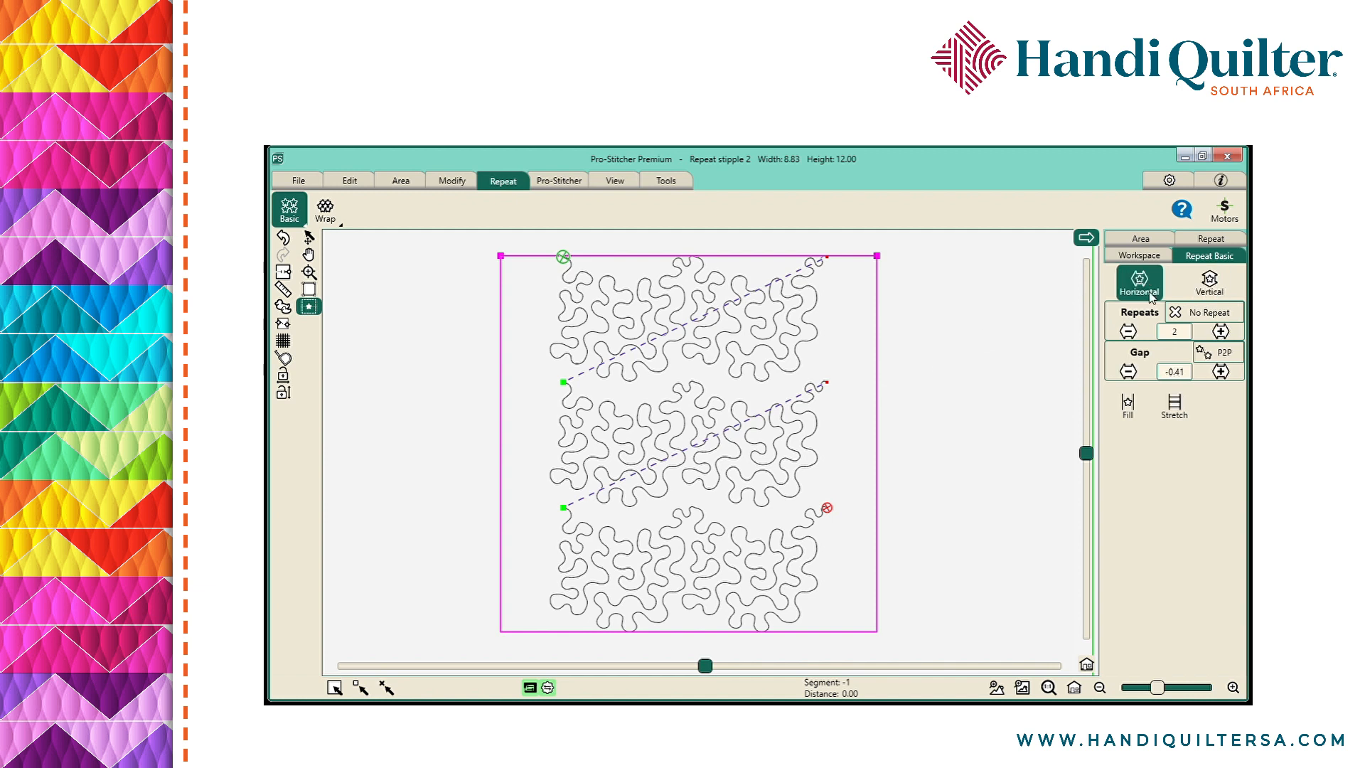
left_click(1221, 332)
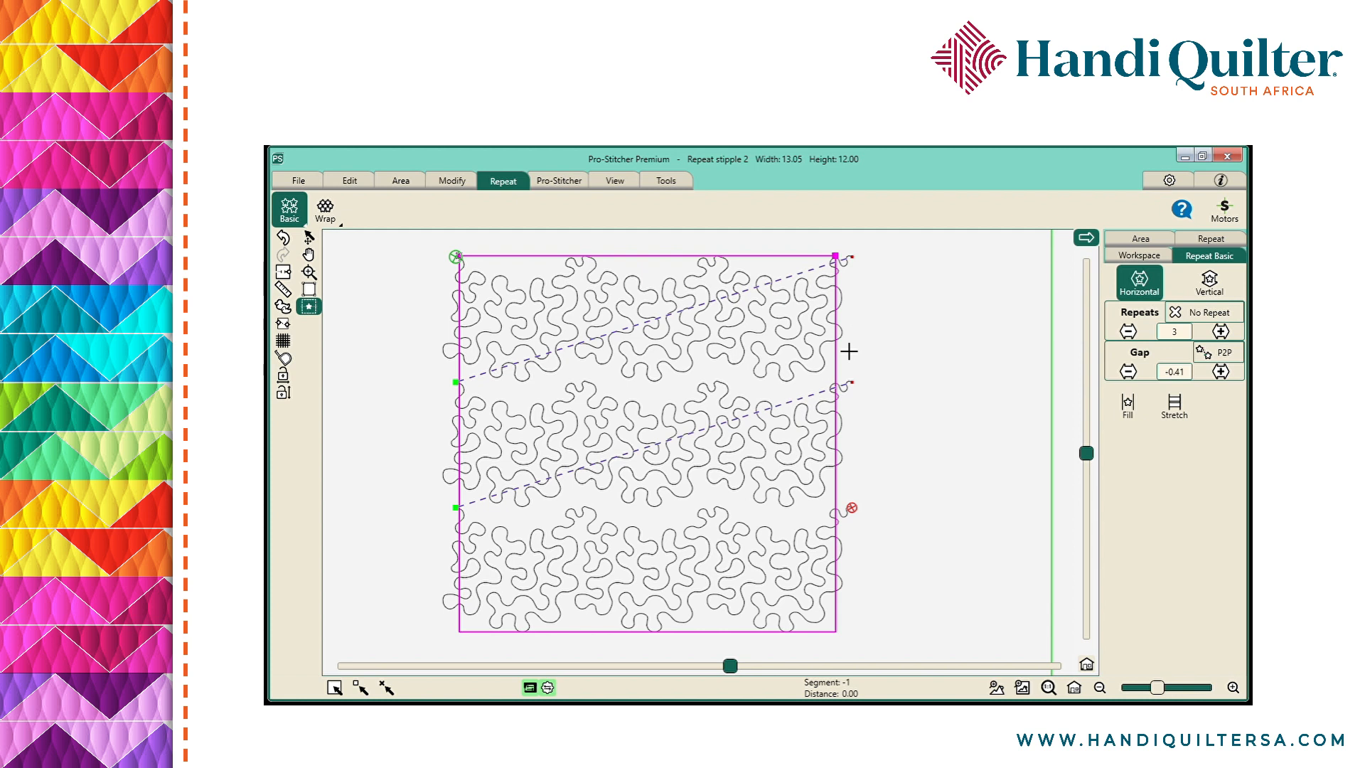
Set the vertical repeat gap to -0.50 so that the stipple rows nest together.
left_click(1209, 281)
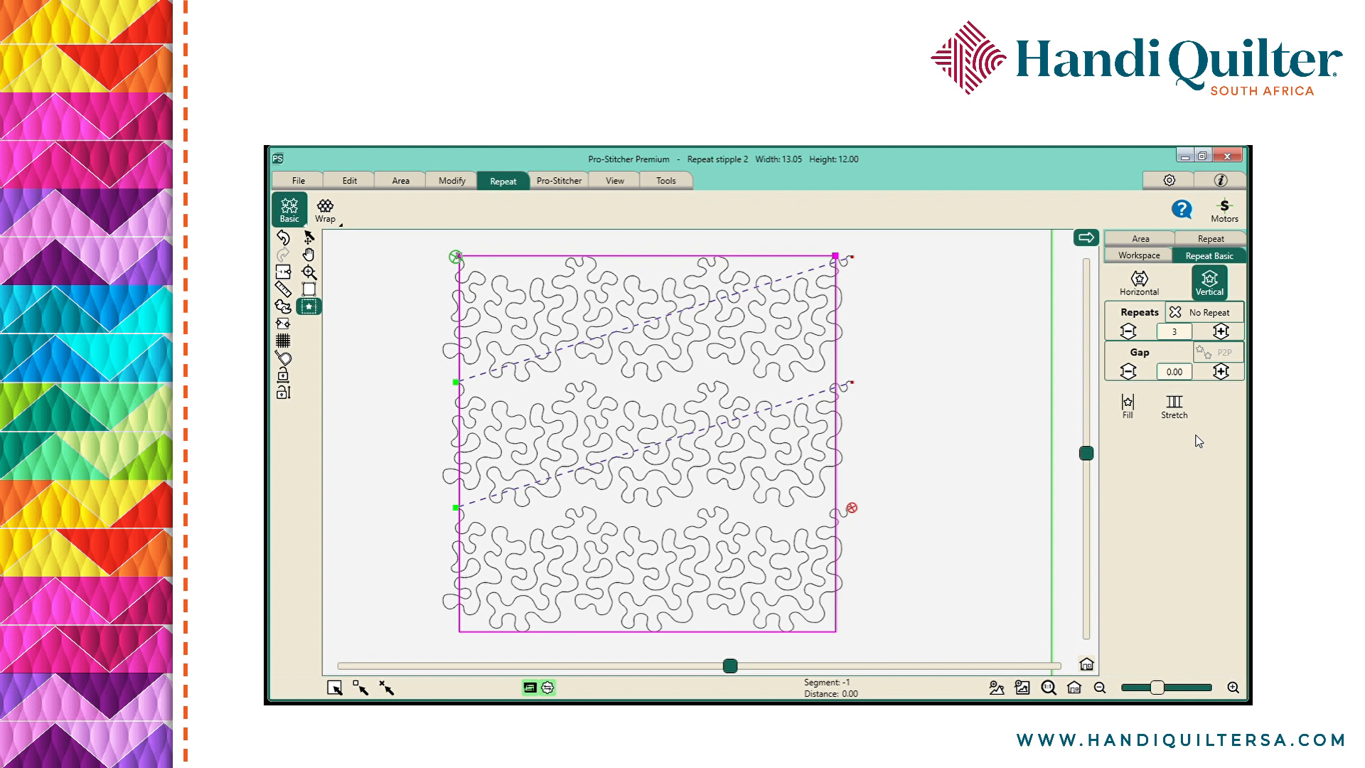
left_click(1128, 372)
left_click(1128, 371)
left_click(1128, 372)
left_click(1128, 371)
left_click(1127, 372)
left_click(1128, 371)
left_click(1127, 371)
left_click(1128, 371)
left_click(1127, 371)
left_click(1127, 371)
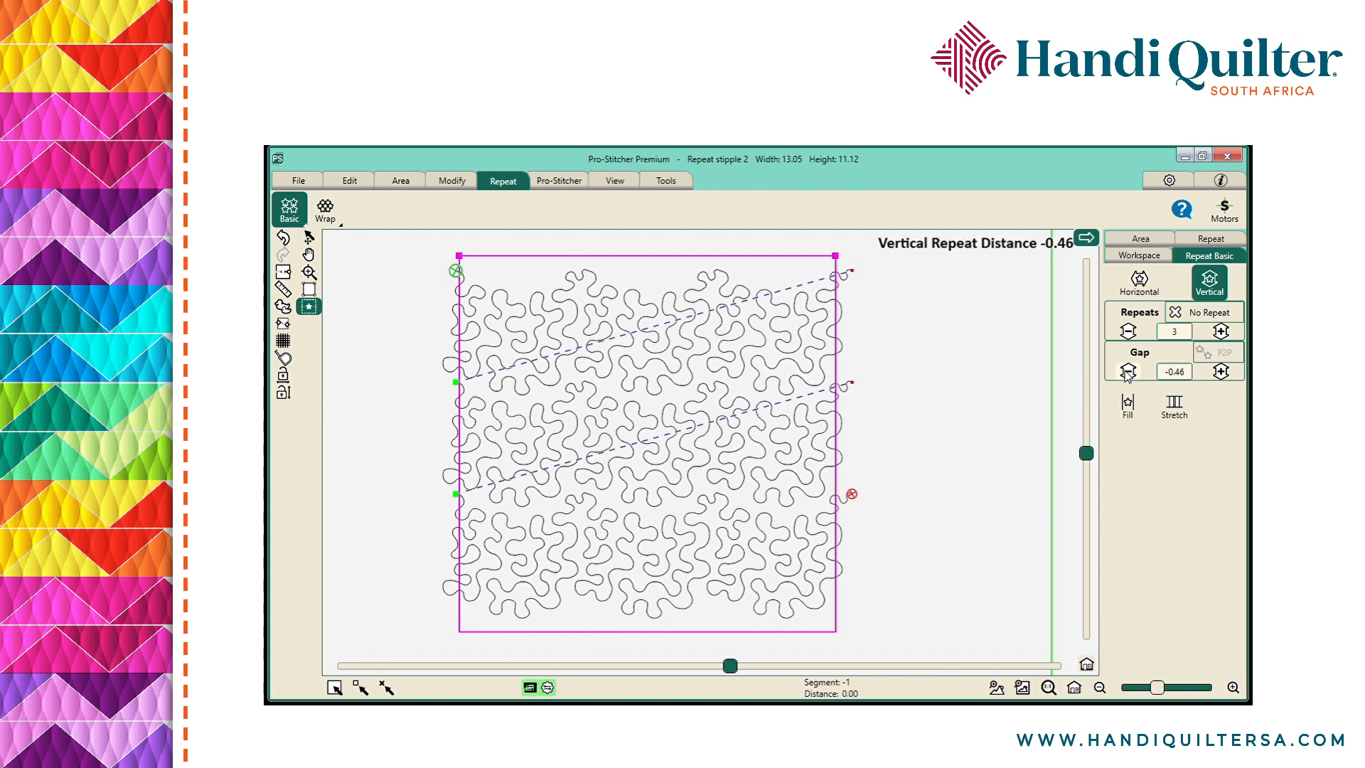
left_click(1127, 371)
left_click(1127, 372)
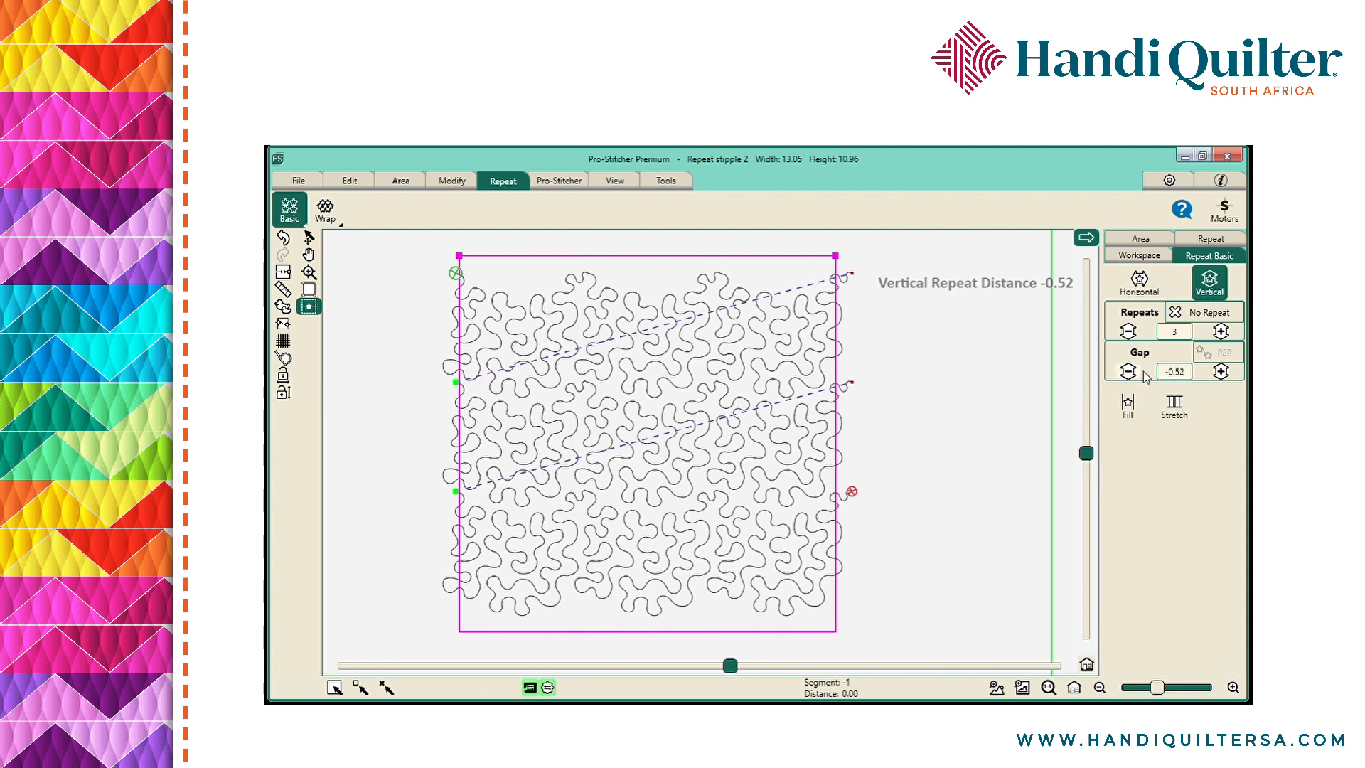
left_click(1220, 371)
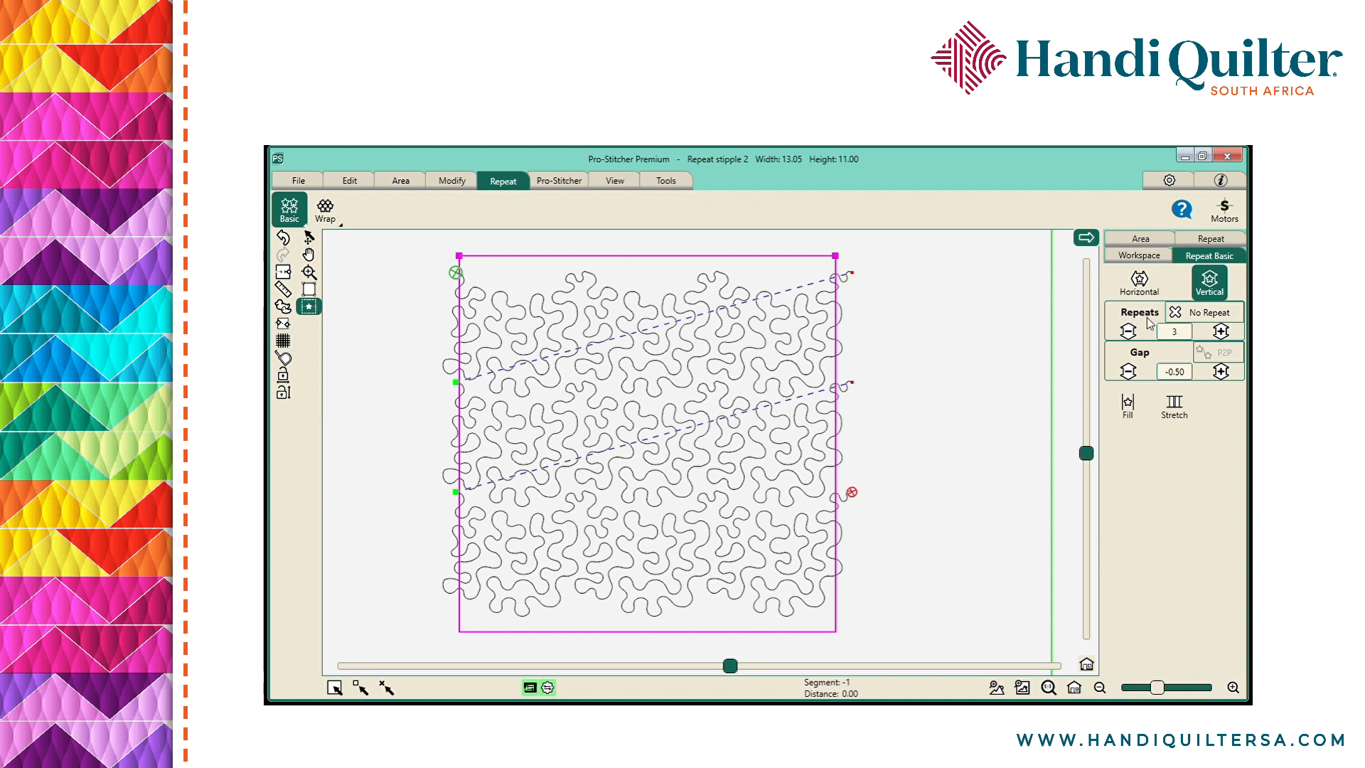
Set the vertical repeats to 4 and baseline the repeated stipple design.
left_click(1220, 331)
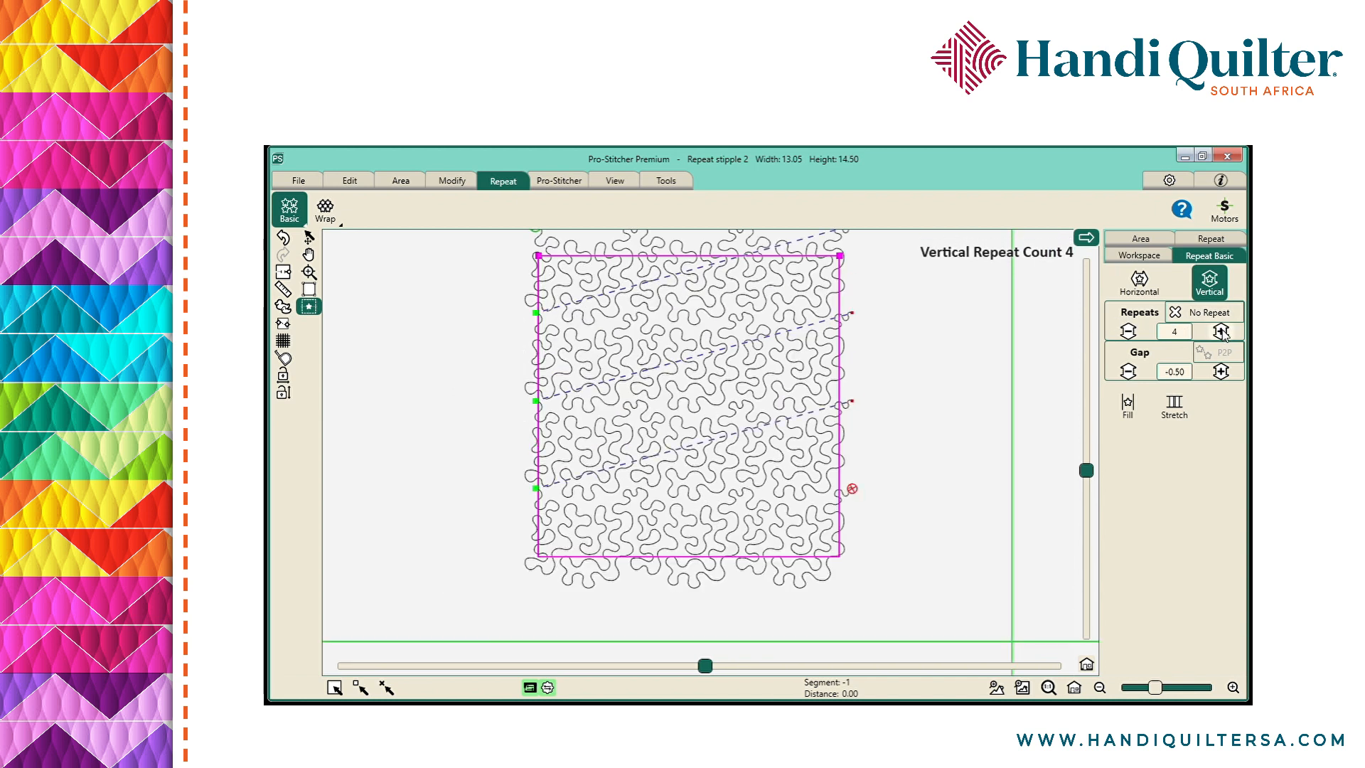
left_click(1074, 688)
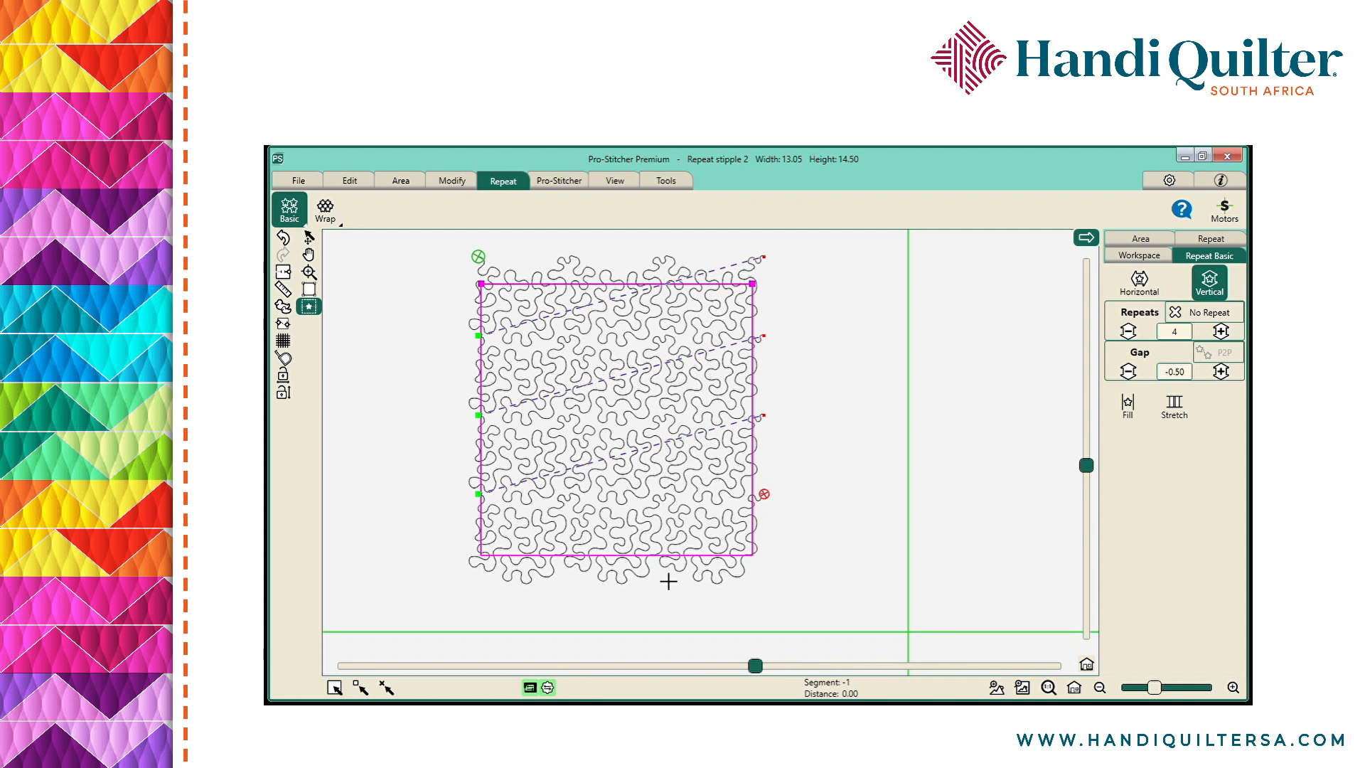
left_click(283, 273)
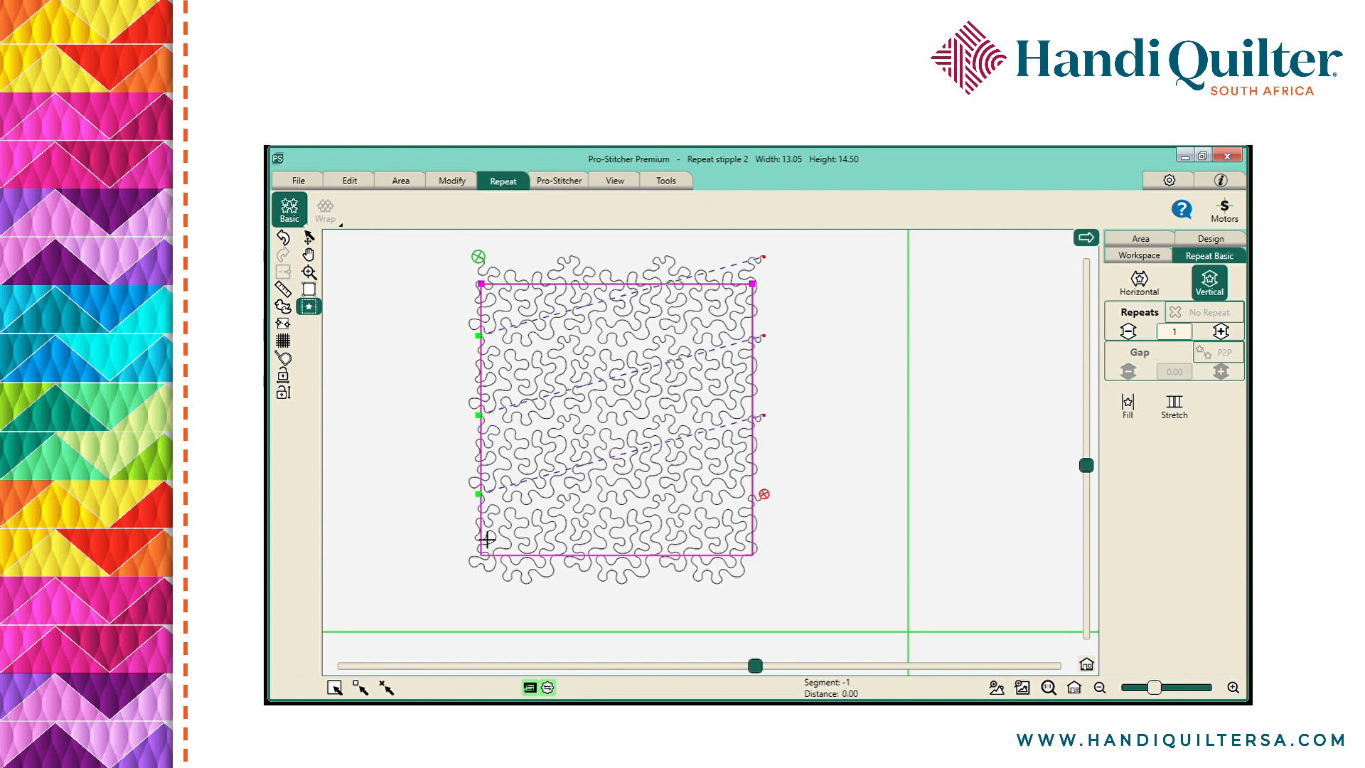
Crop away the parts of the repeated stipple design that lie outside the area.
left_click(449, 182)
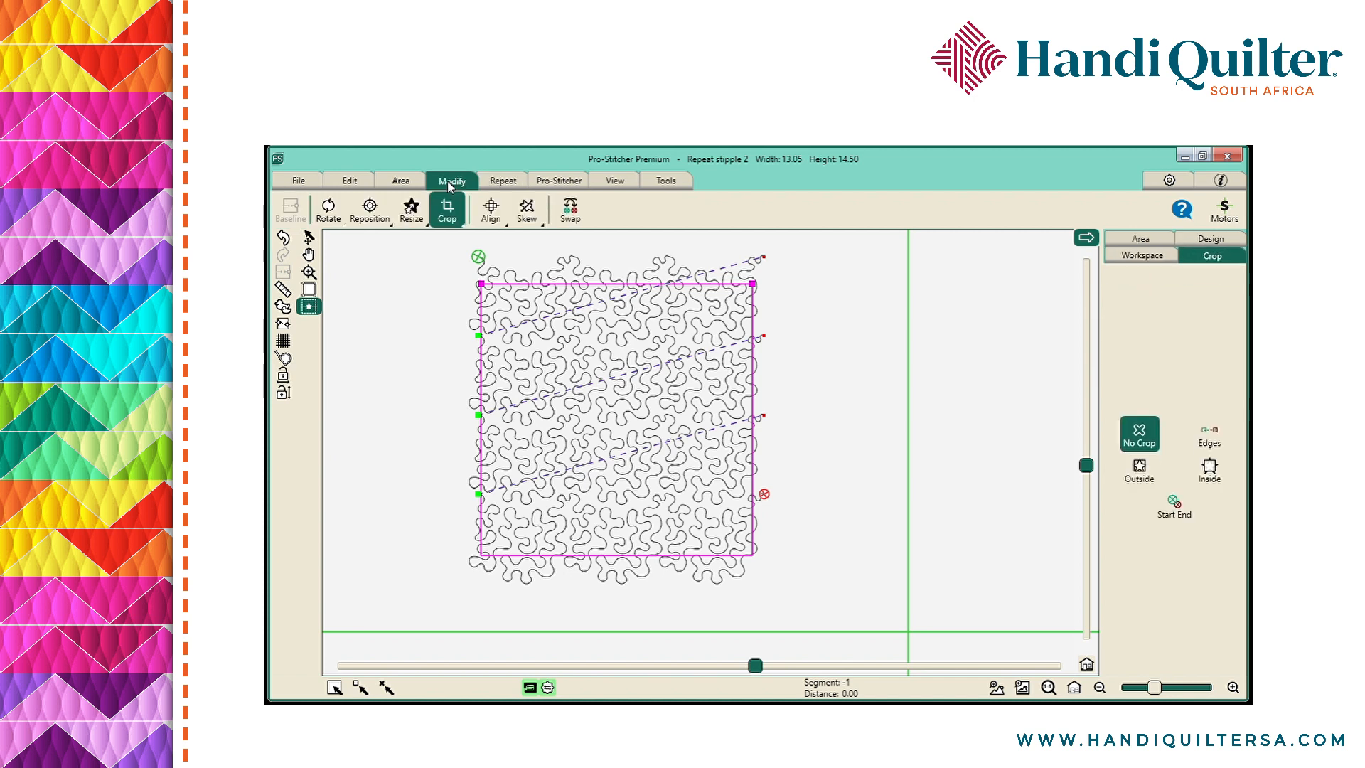
left_click(447, 212)
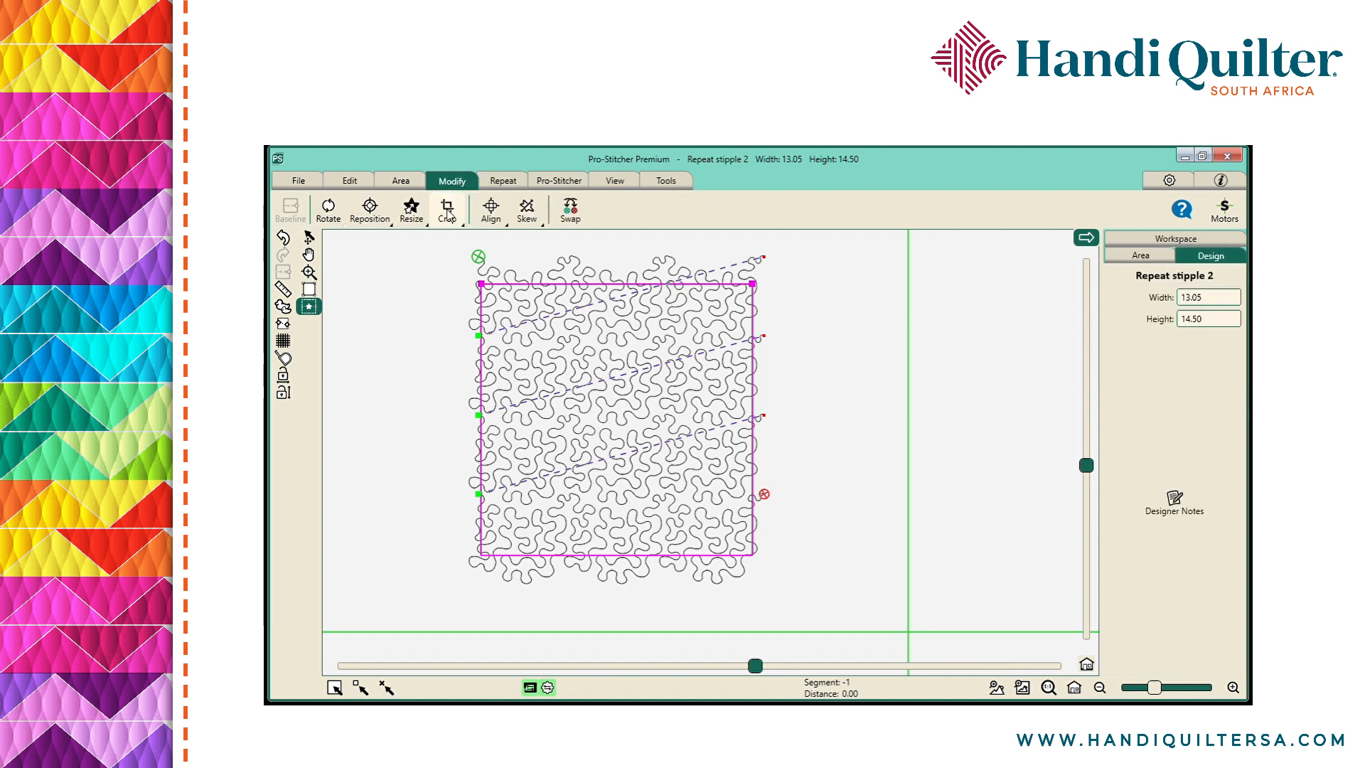
left_click(447, 212)
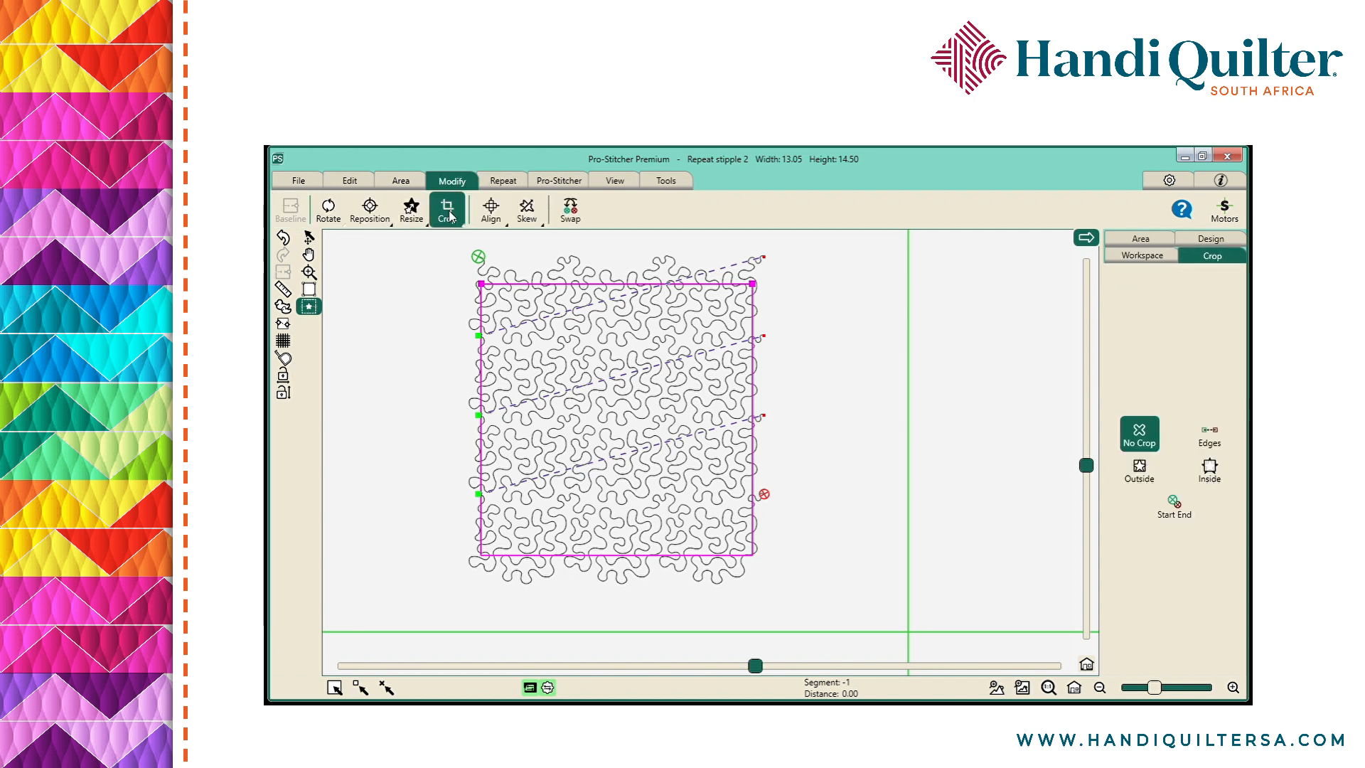
left_click(1140, 471)
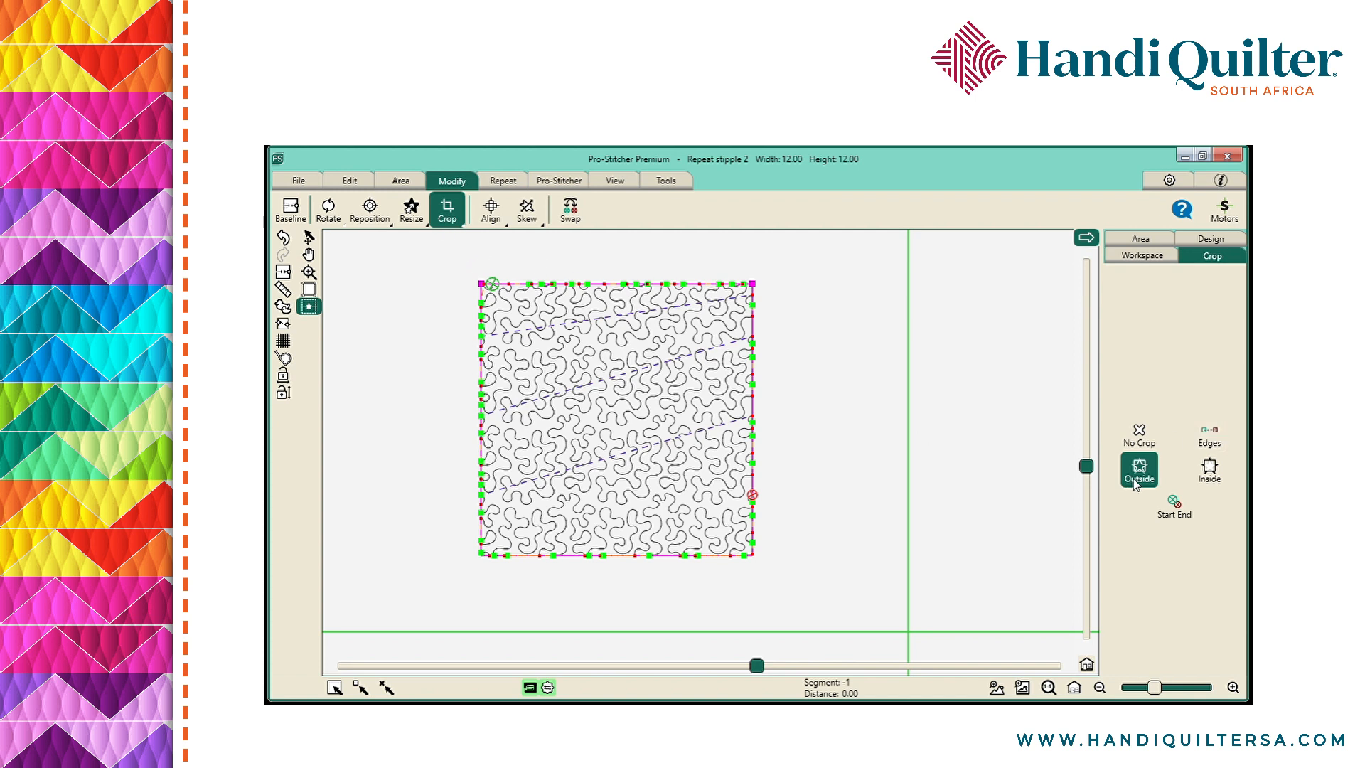
Add the Edges option to the outside crop and baseline the cropped design.
left_click(1218, 435)
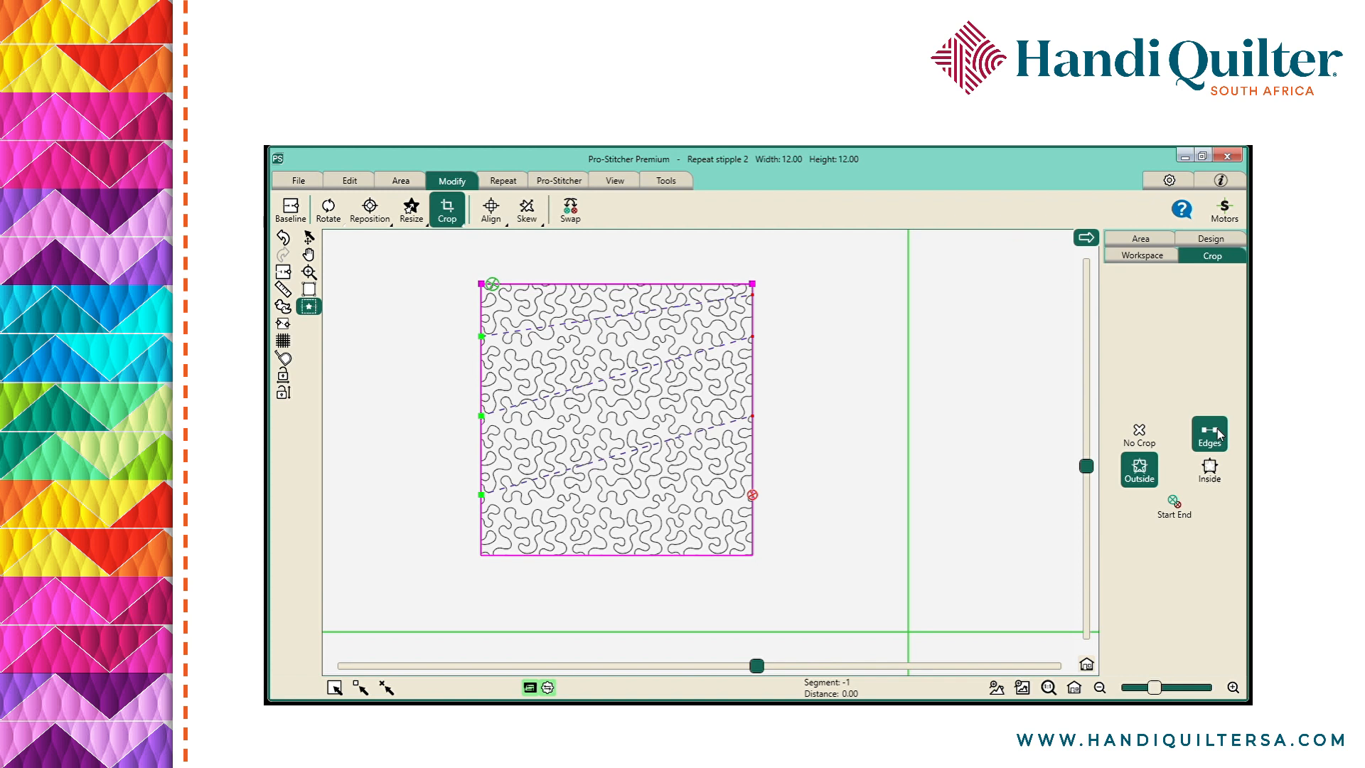
left_click(283, 272)
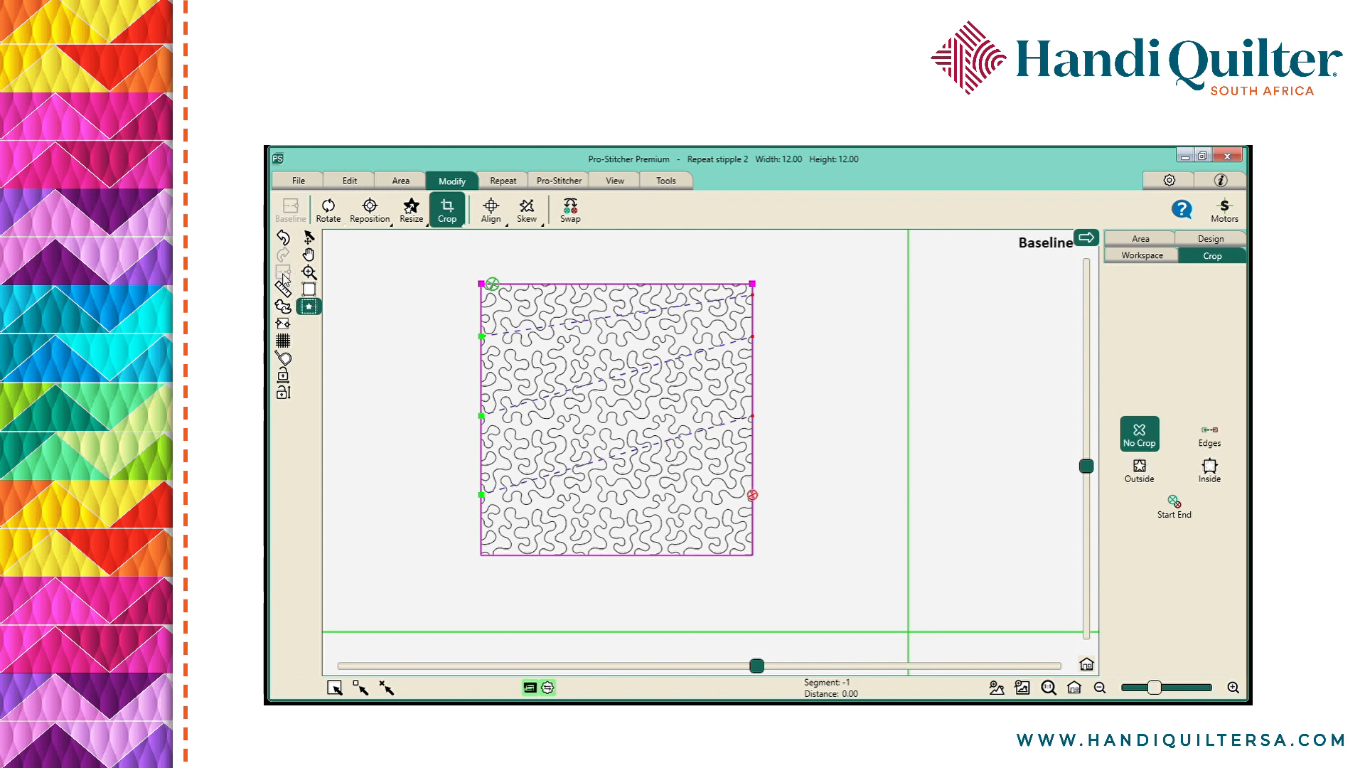
Clear the area boundary and undo back to the outside crop without Edges.
left_click(397, 182)
left_click(362, 214)
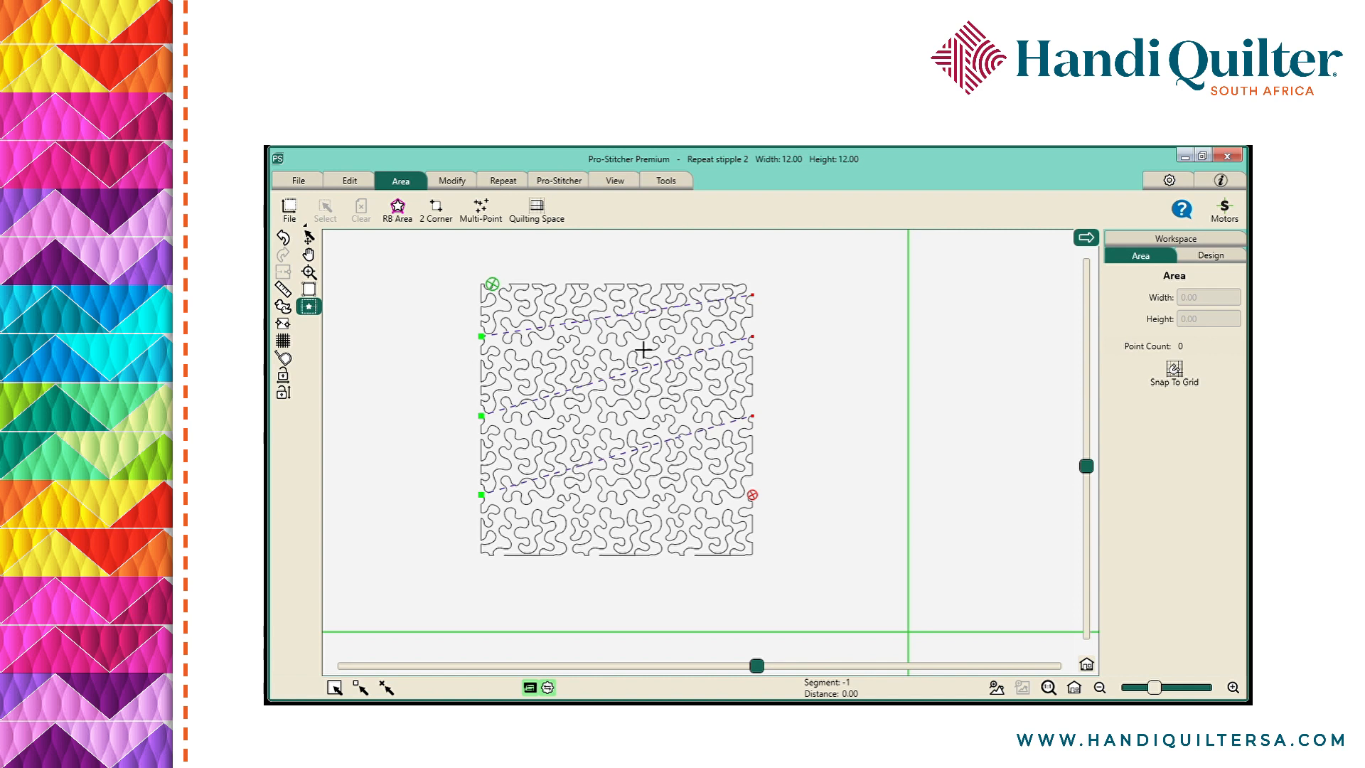
left_click(284, 239)
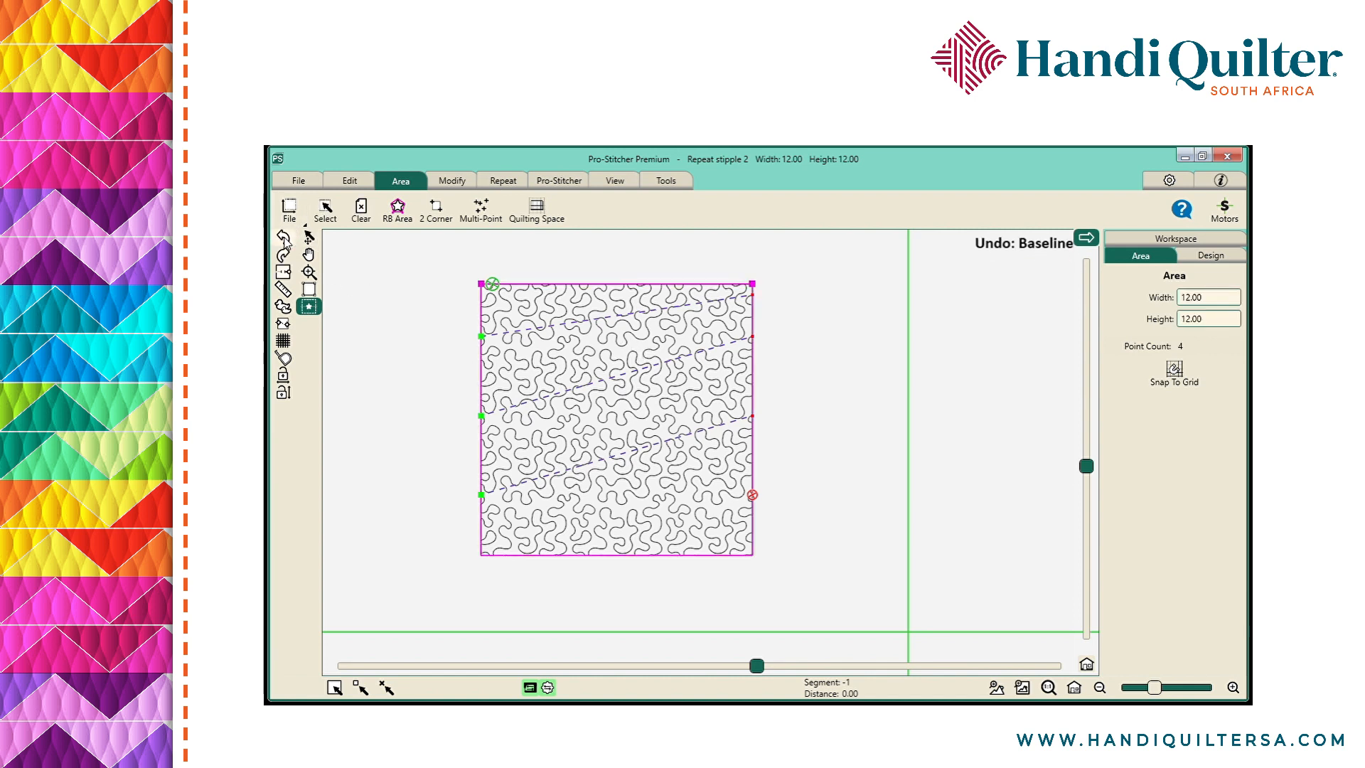
left_click(284, 240)
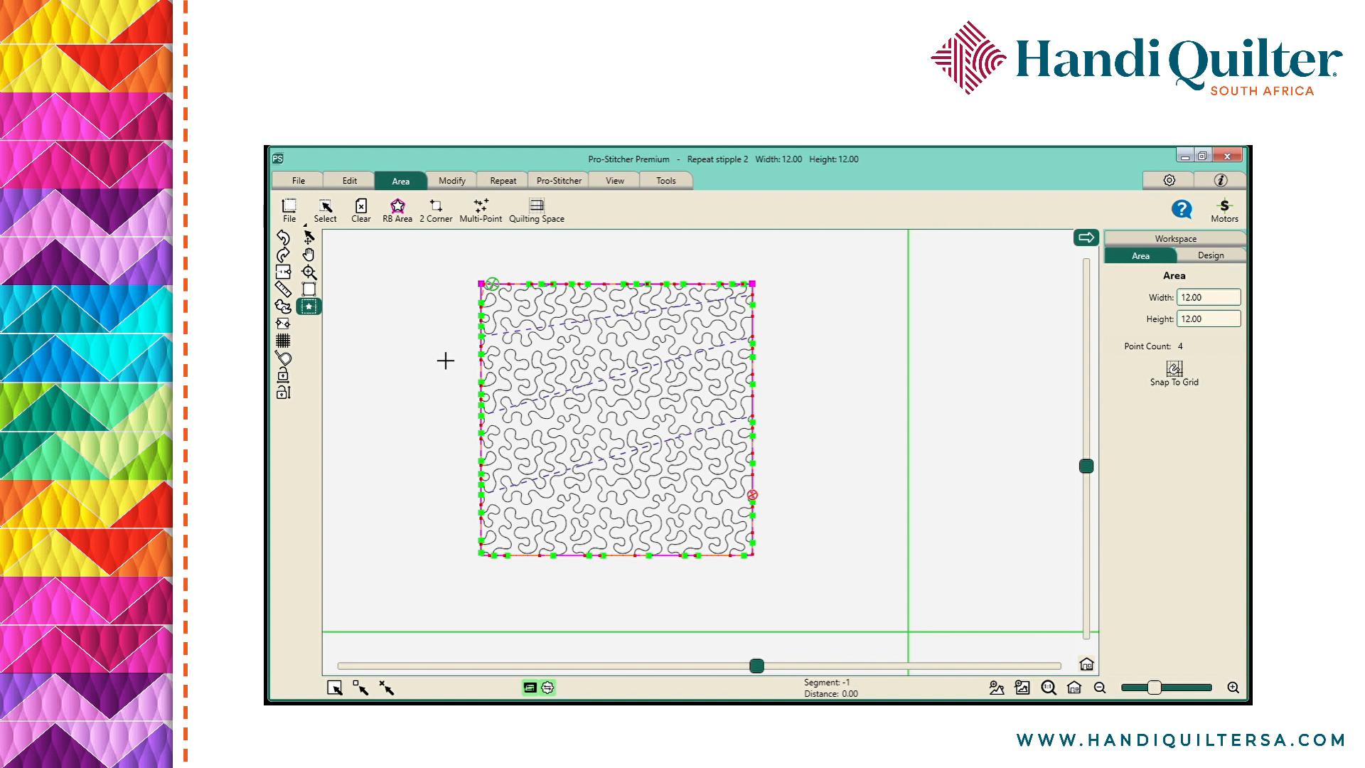
Try raising the Auto Jump distance by a few increments and return it to 0.00.
left_click(1170, 183)
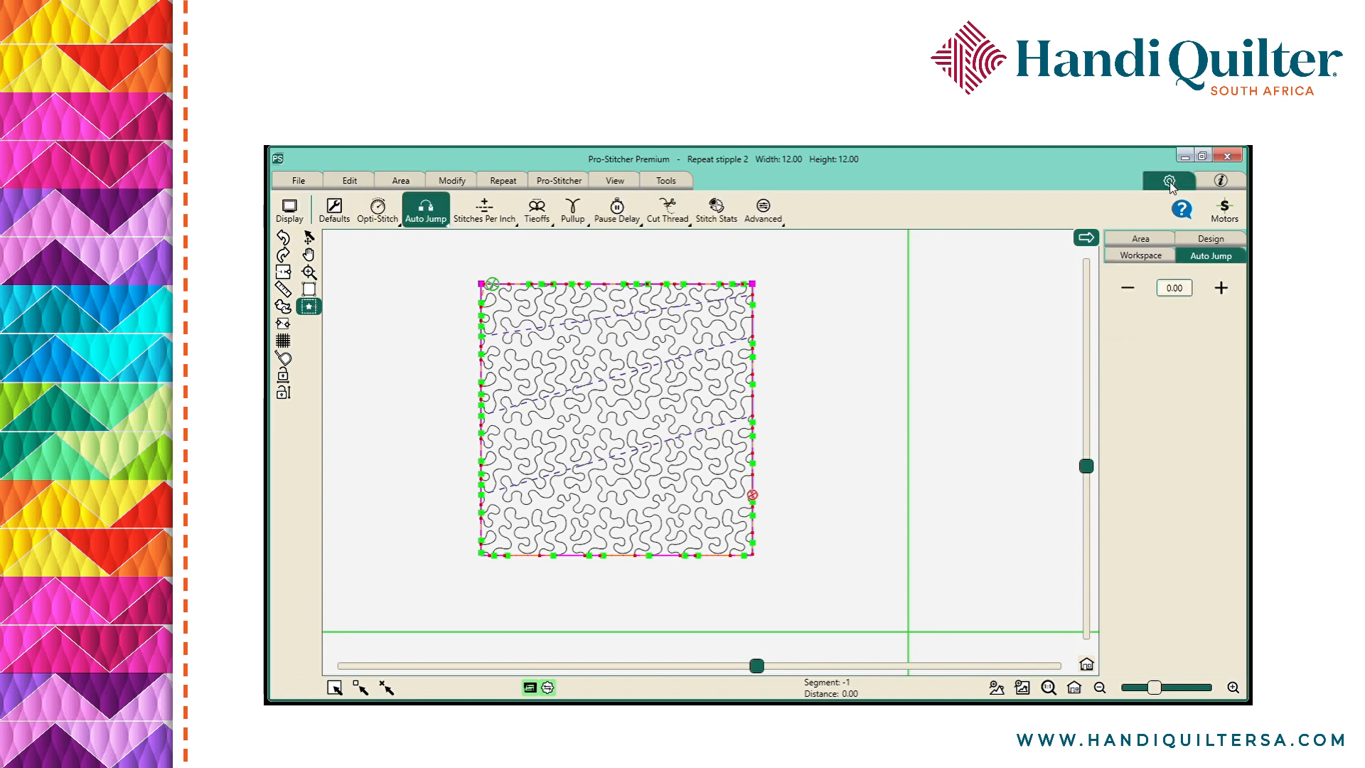
left_click(429, 216)
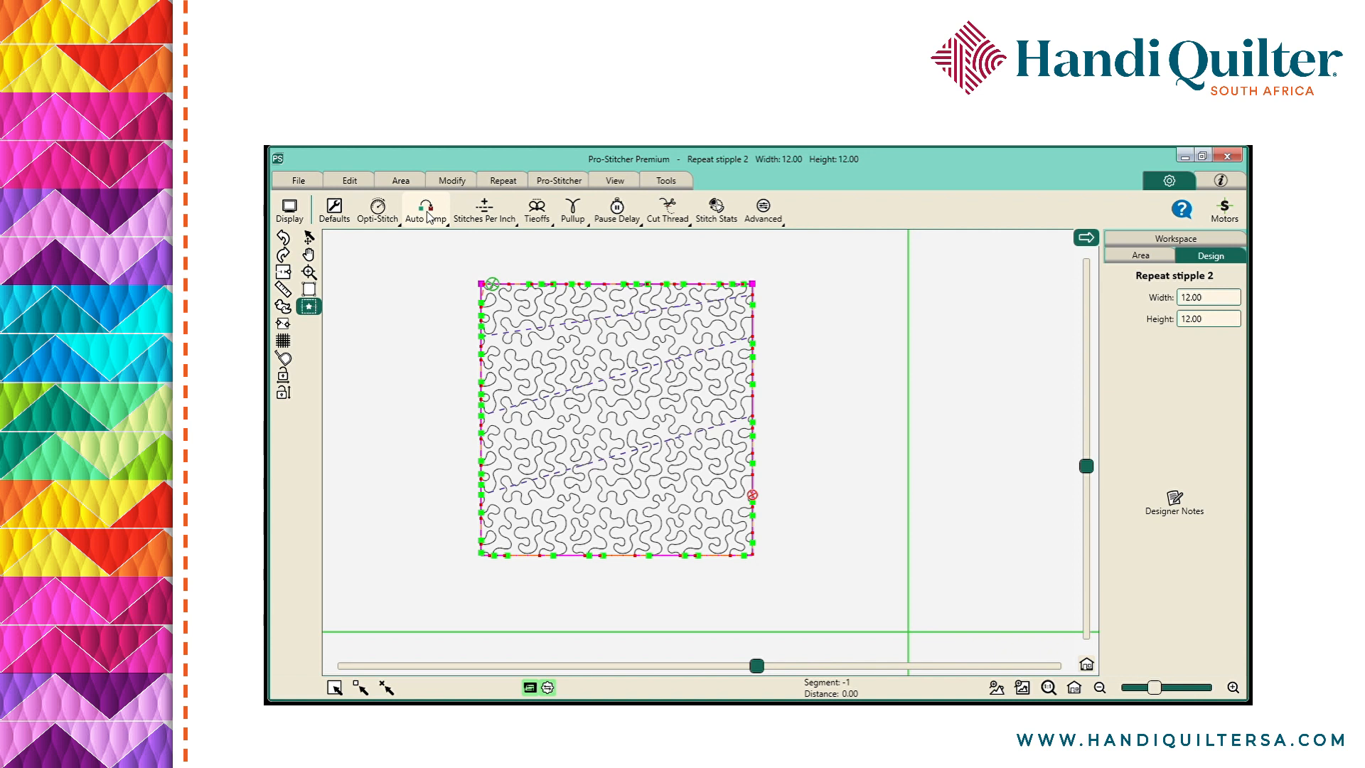
left_click(429, 216)
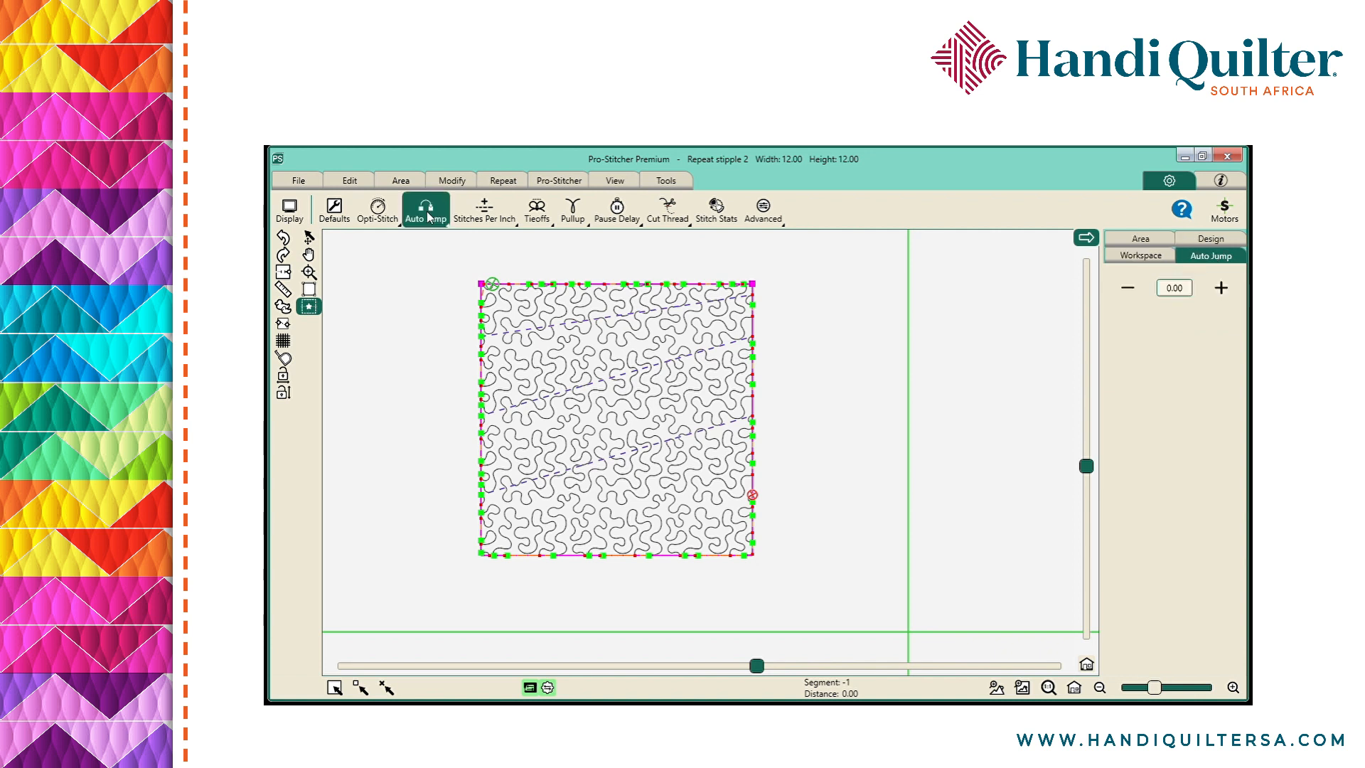
left_click(1183, 295)
left_click(1221, 288)
left_click(1221, 288)
left_click(1221, 288)
left_click(1220, 288)
left_click(1129, 288)
left_click(1129, 288)
left_click(1129, 288)
left_click(1129, 288)
Examine the cropped line ends and jumps at the design's upper-right corner up close.
left_click(309, 272)
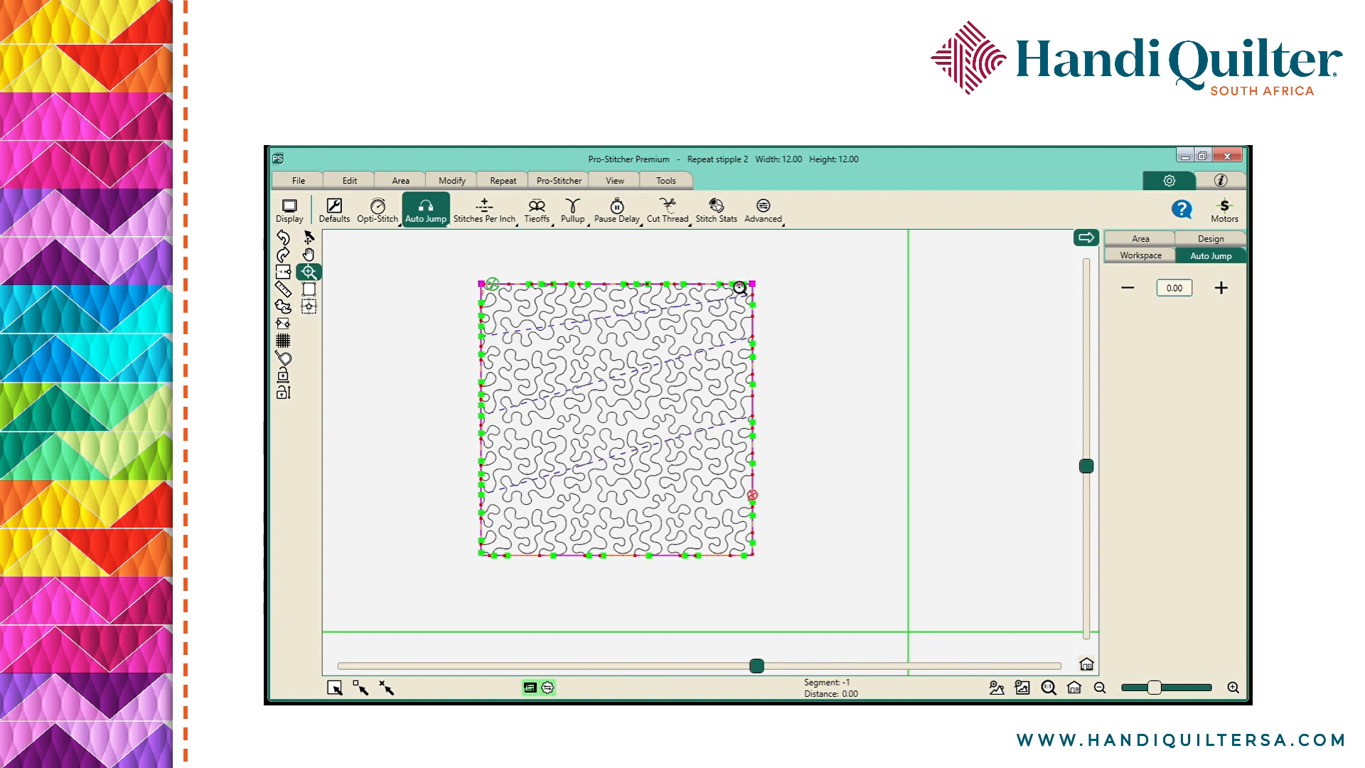
left_click_drag(740, 256, 800, 327)
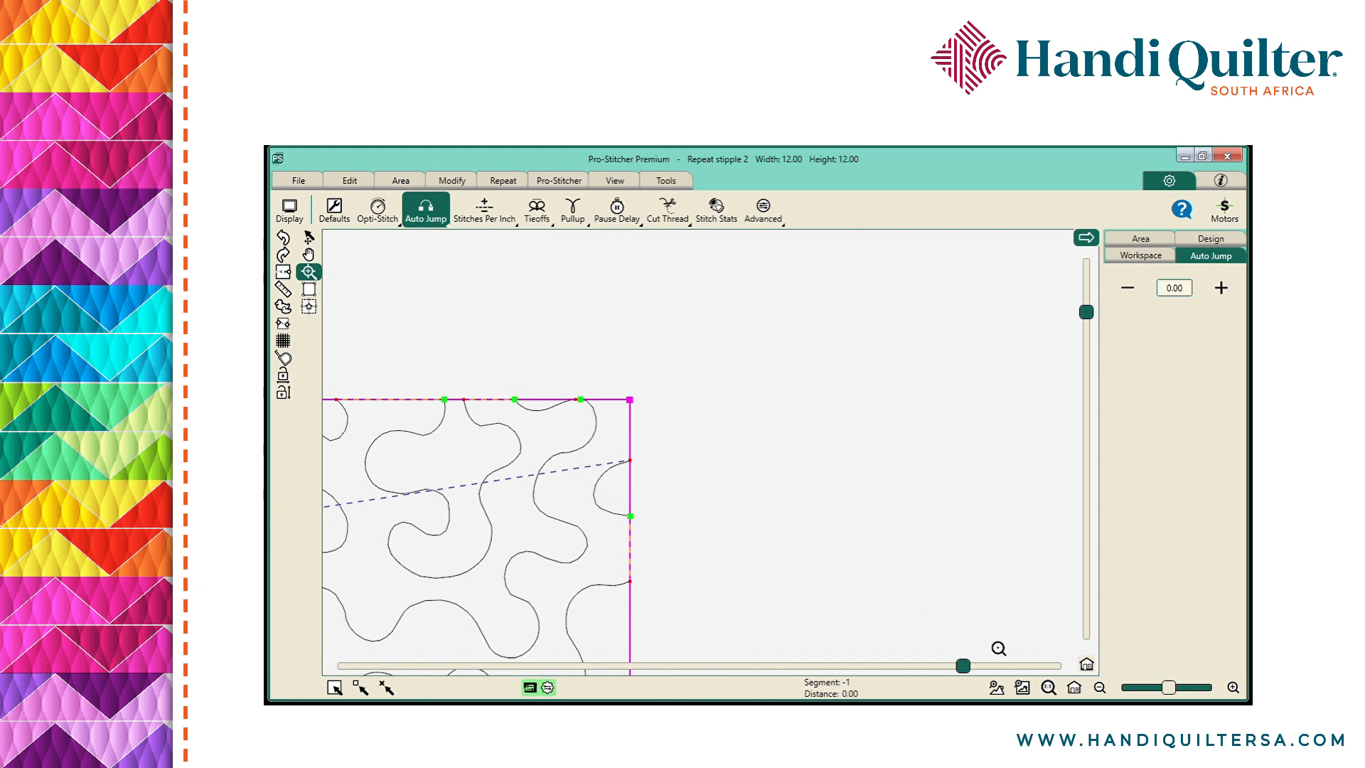
left_click(1075, 688)
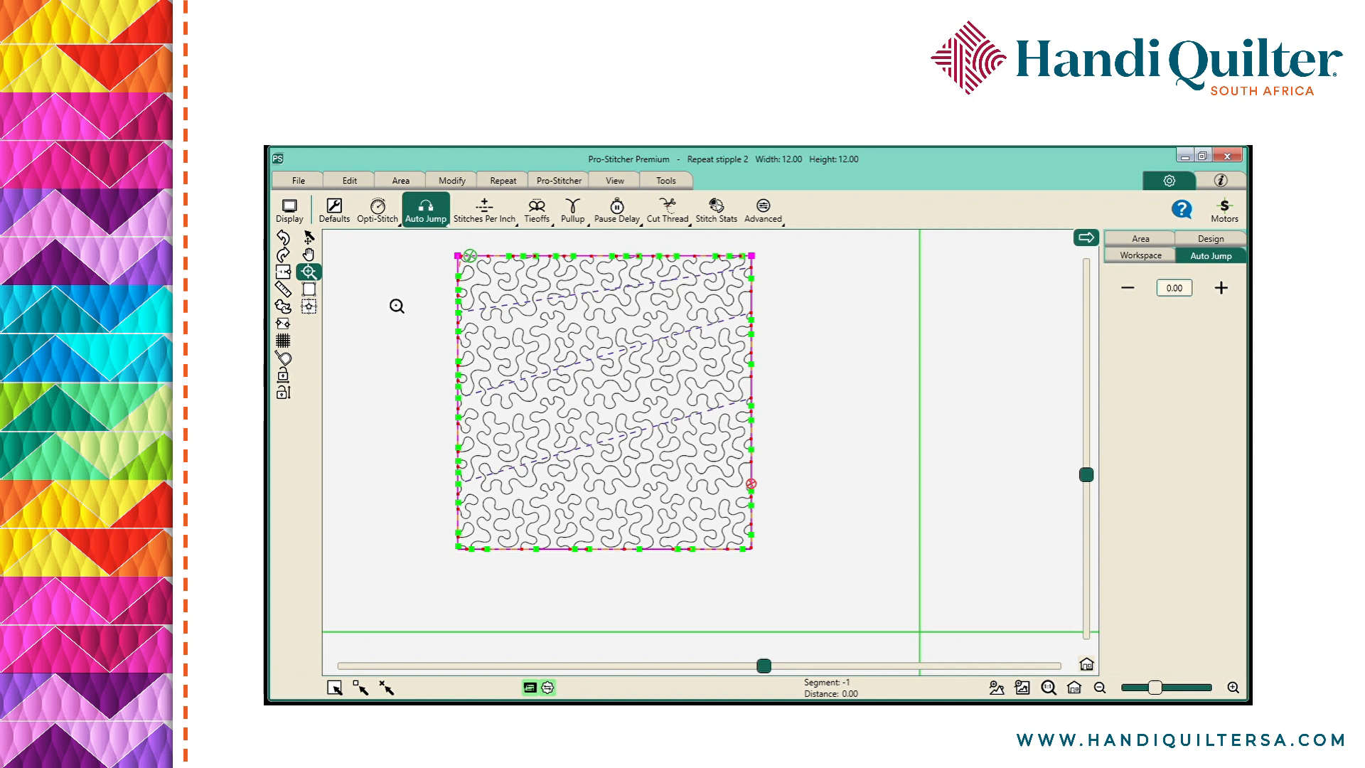
Baseline the outside crop without Edges, then try clearing the area boundary and undo the clearing.
left_click(284, 273)
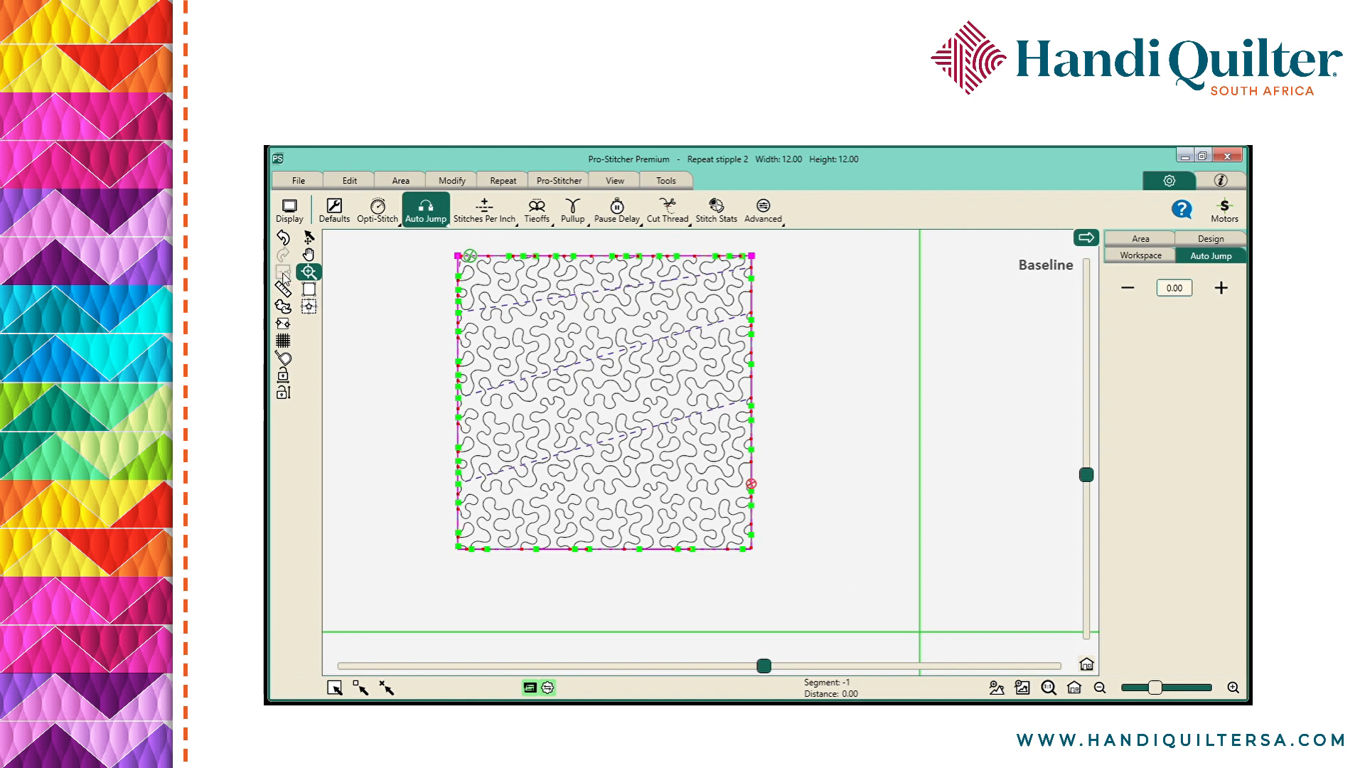
left_click(399, 181)
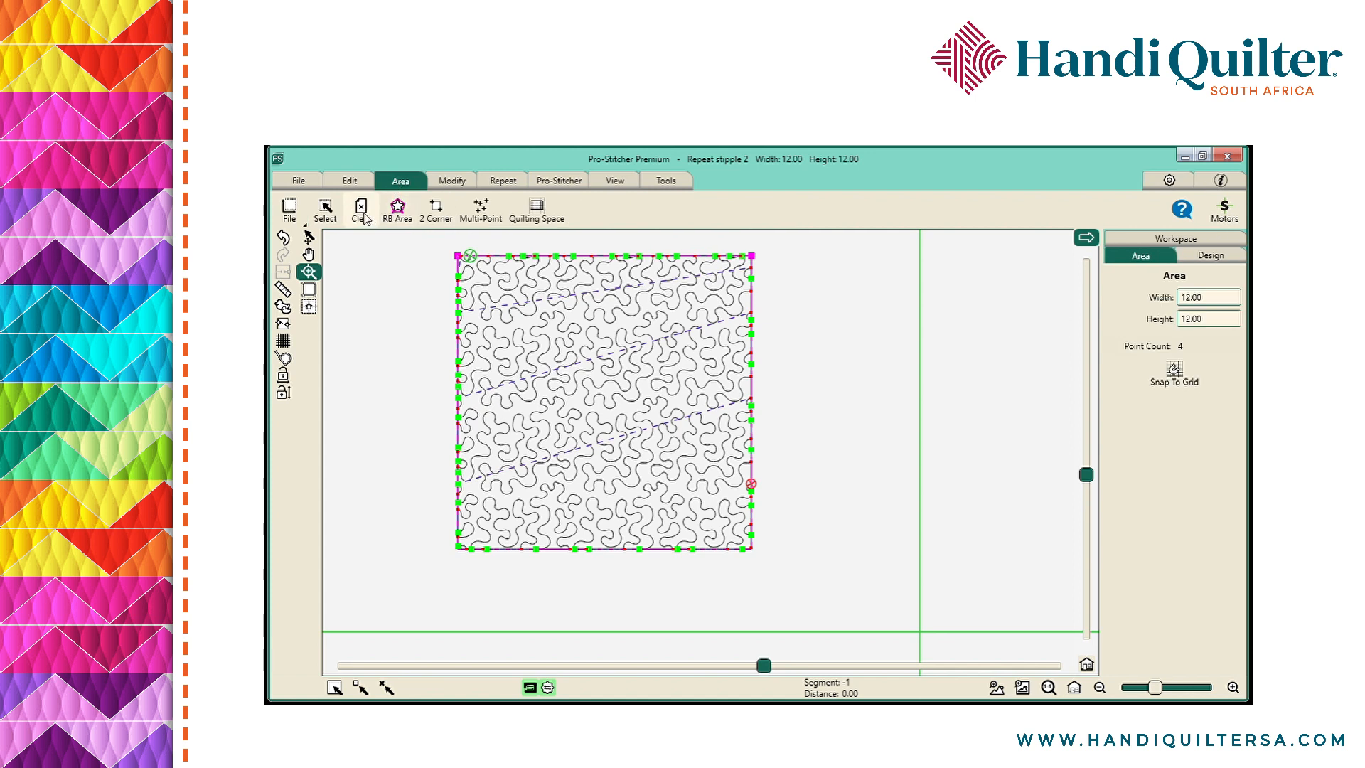
left_click(361, 210)
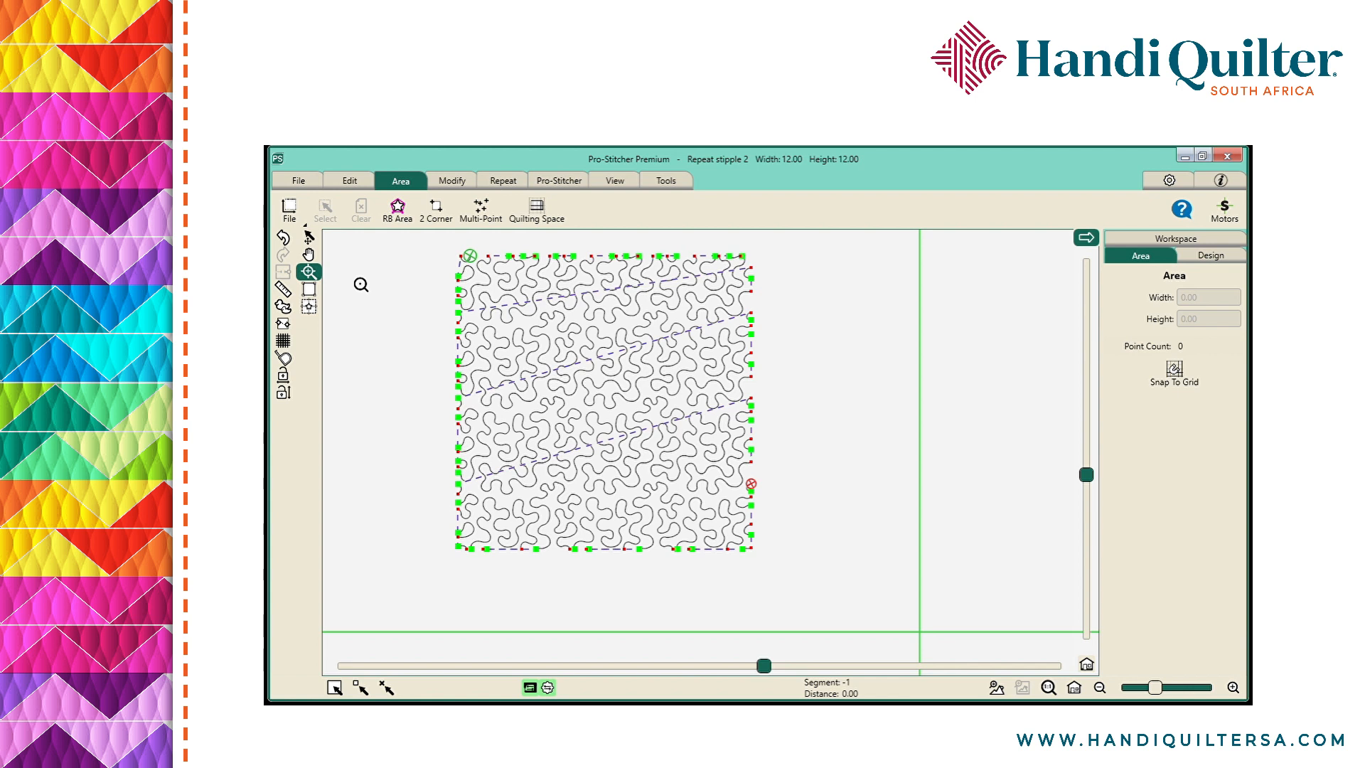
left_click(283, 238)
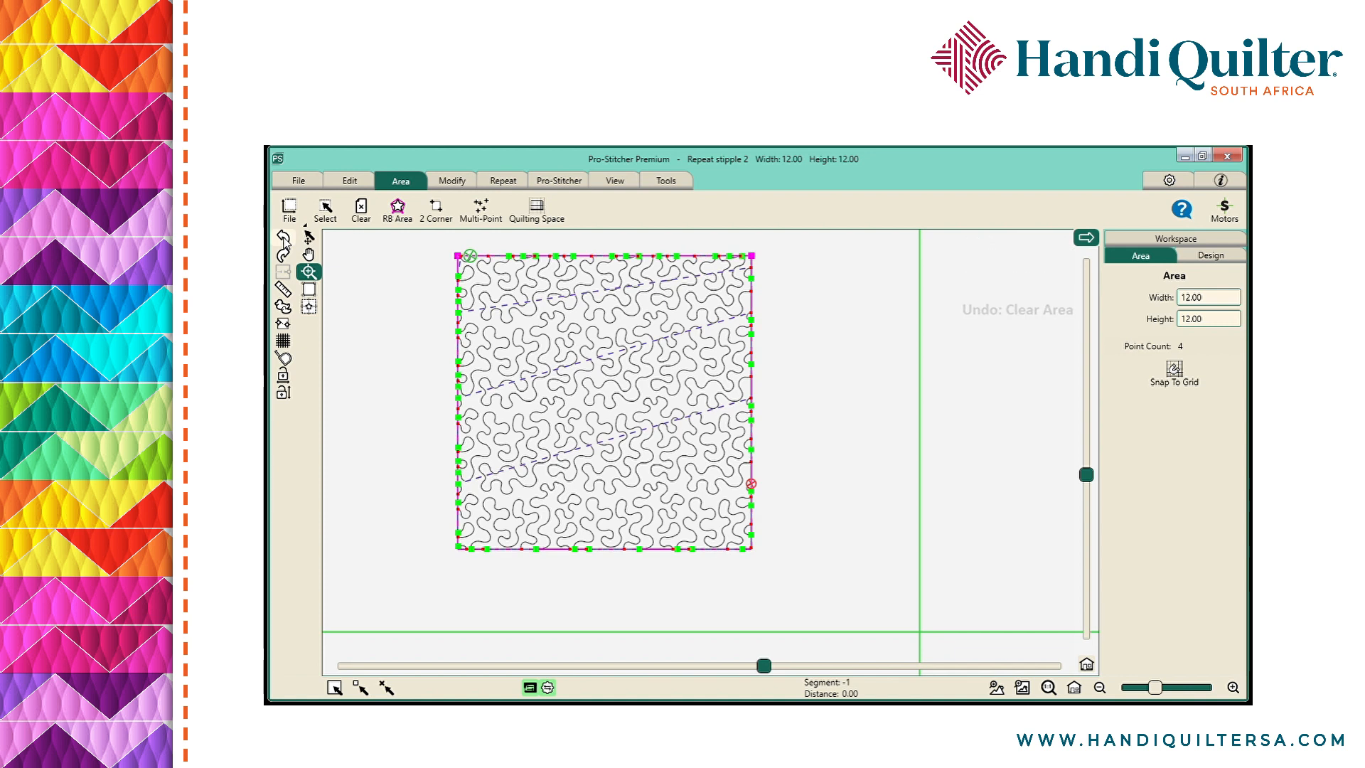
Try switching the Edges crop option on and off on the baselined design, and undo back to the outside crop before the baseline.
left_click(452, 181)
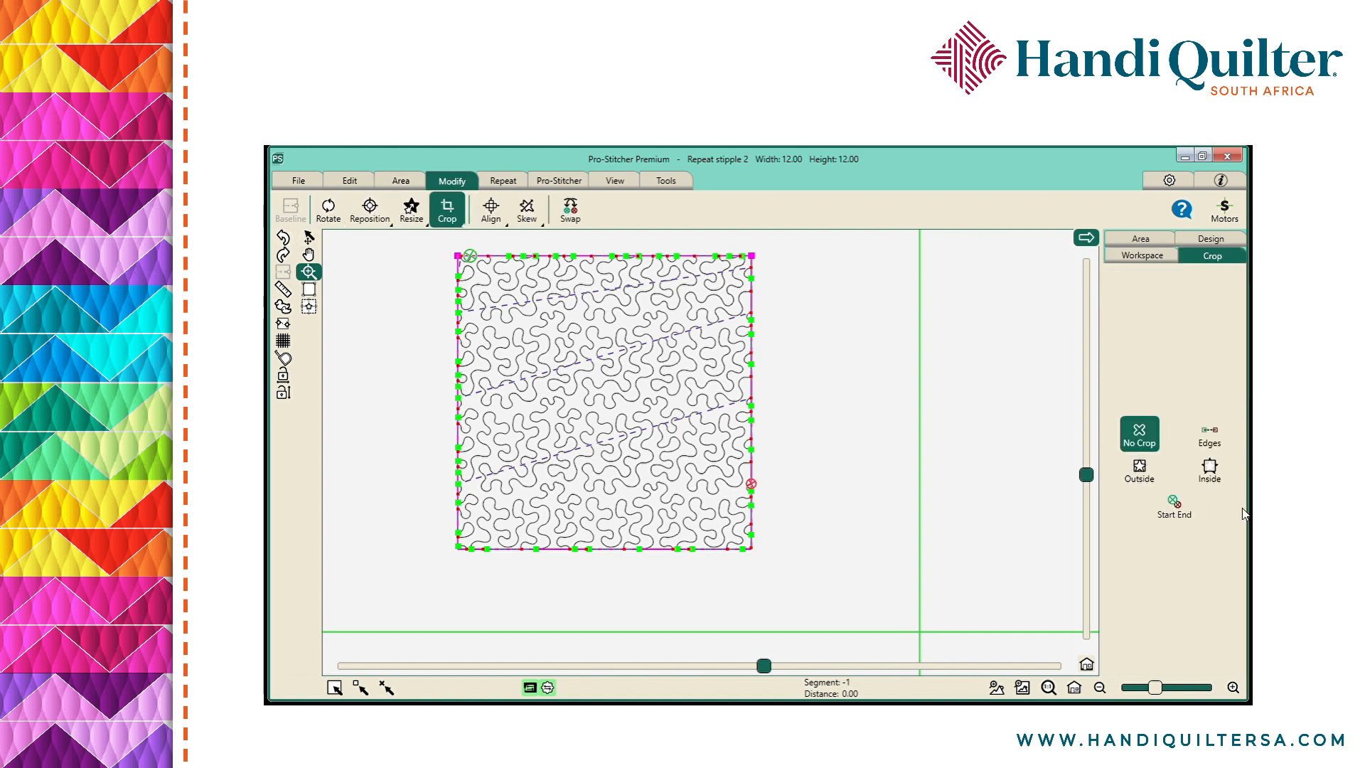
left_click(1211, 440)
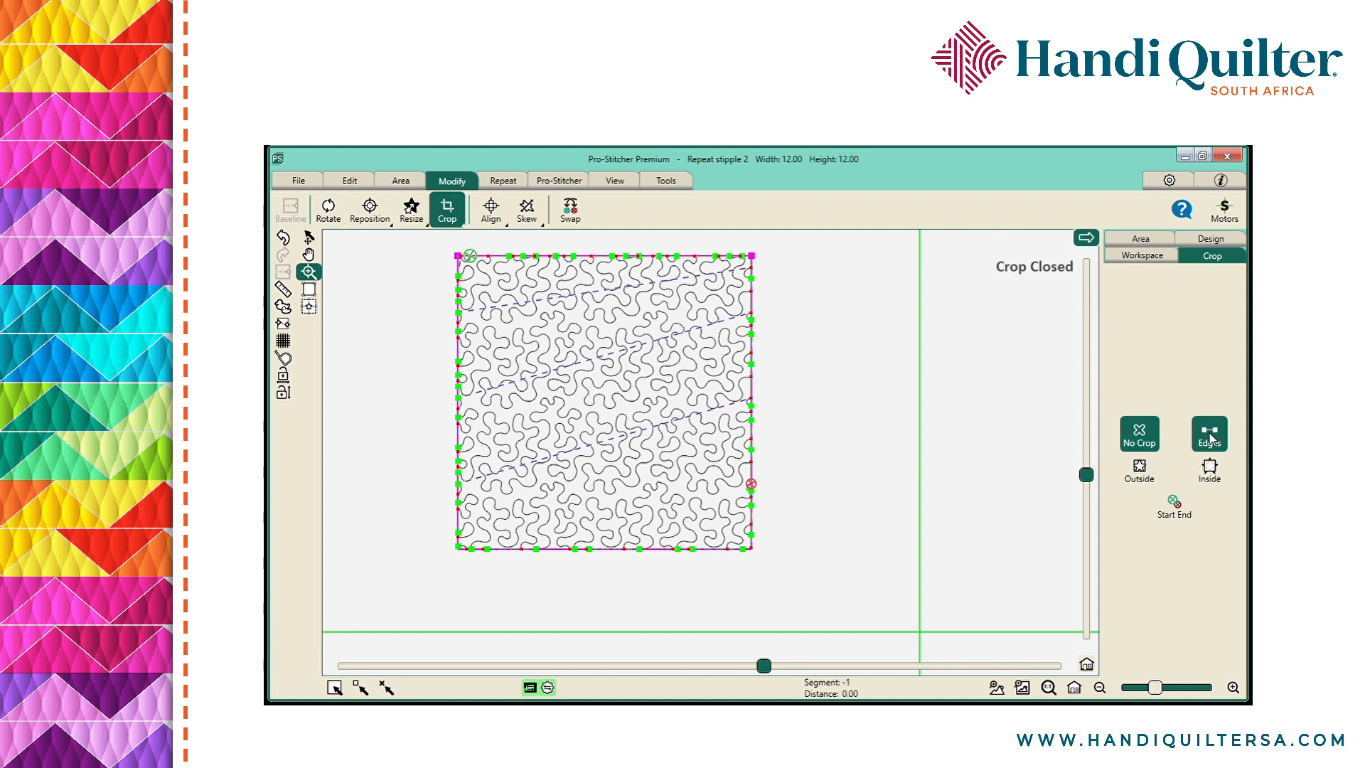
left_click(1211, 438)
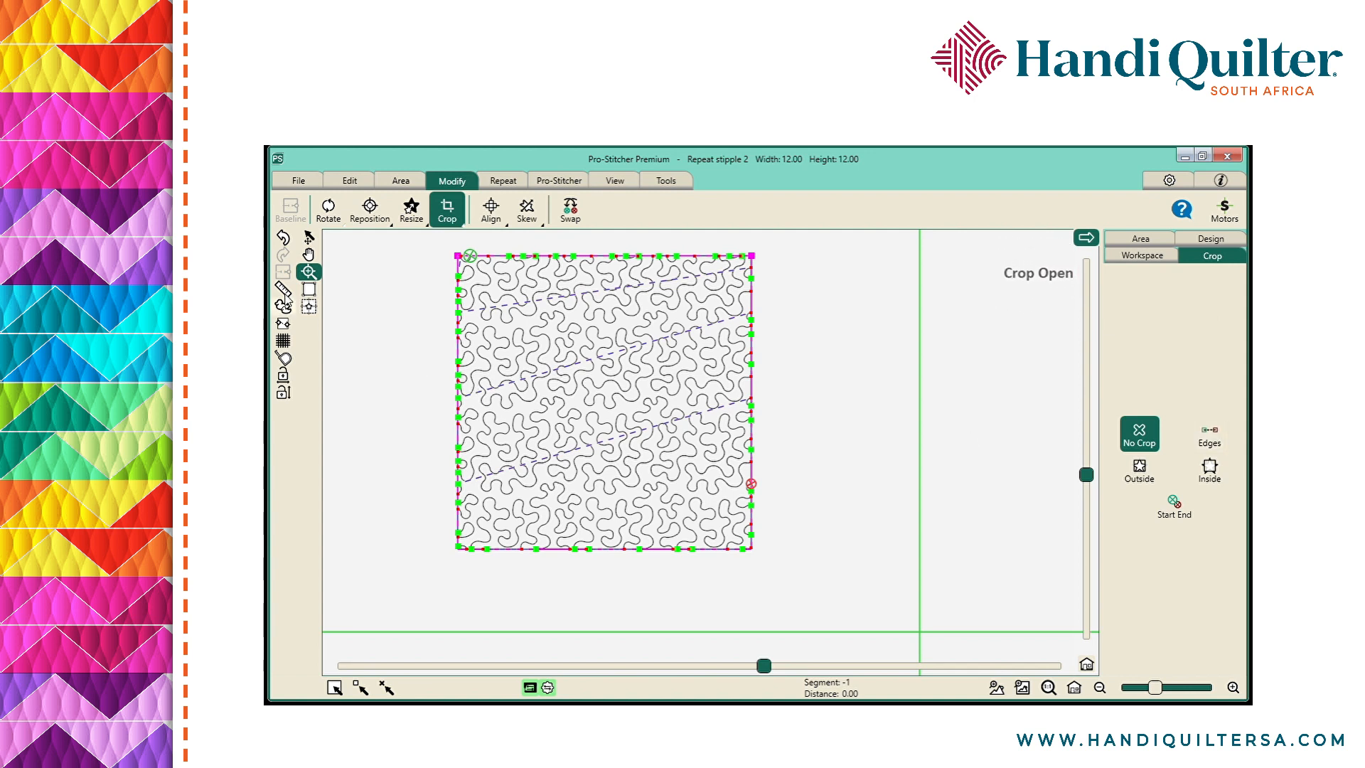
left_click(283, 238)
left_click(283, 237)
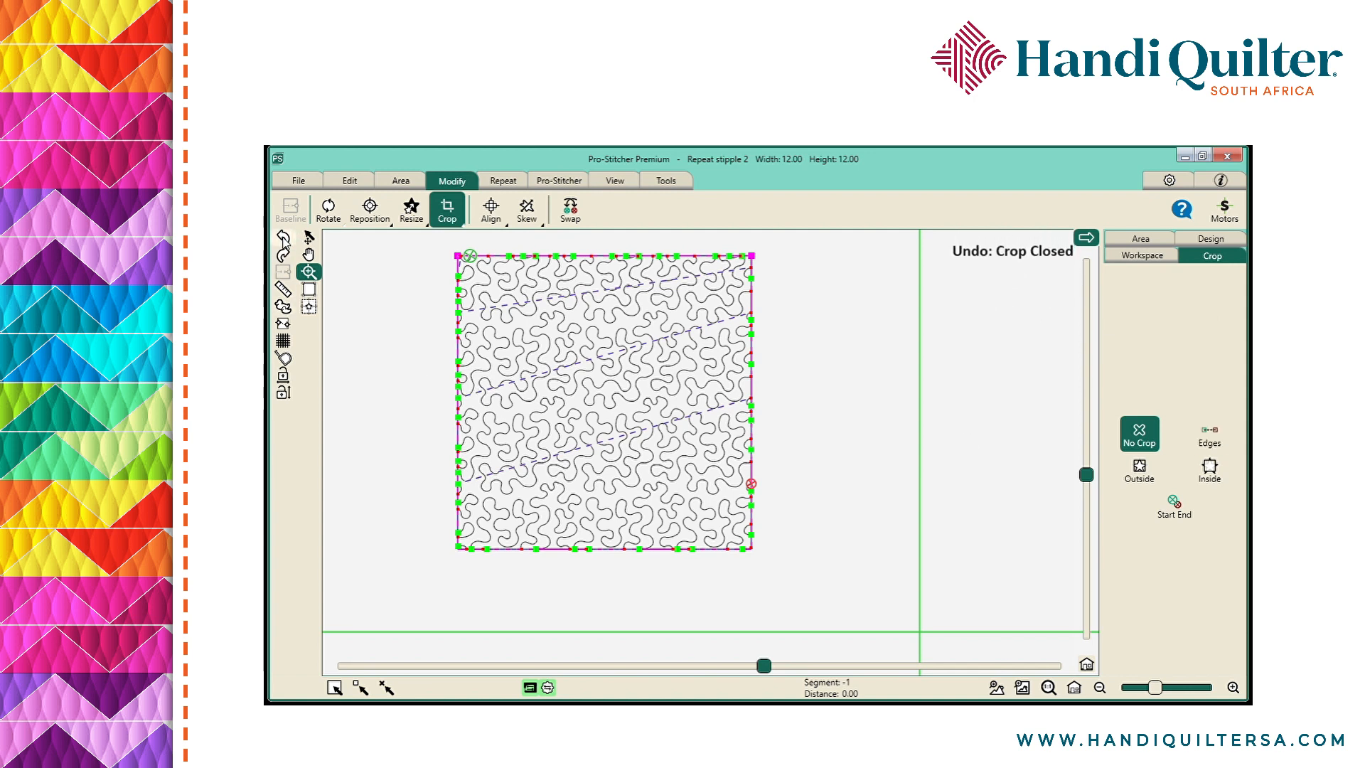
left_click(283, 238)
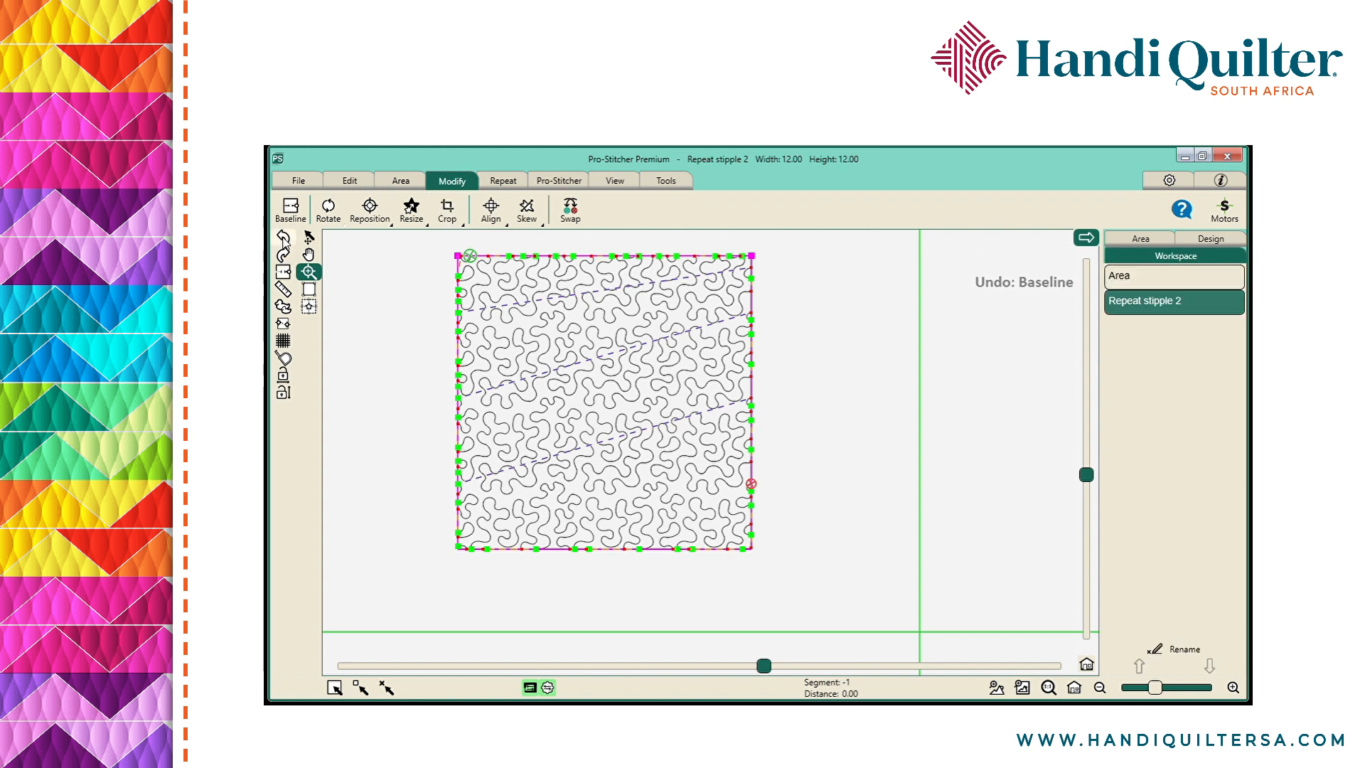
Add the Edges option to the outside crop and baseline the stipple design.
left_click(447, 210)
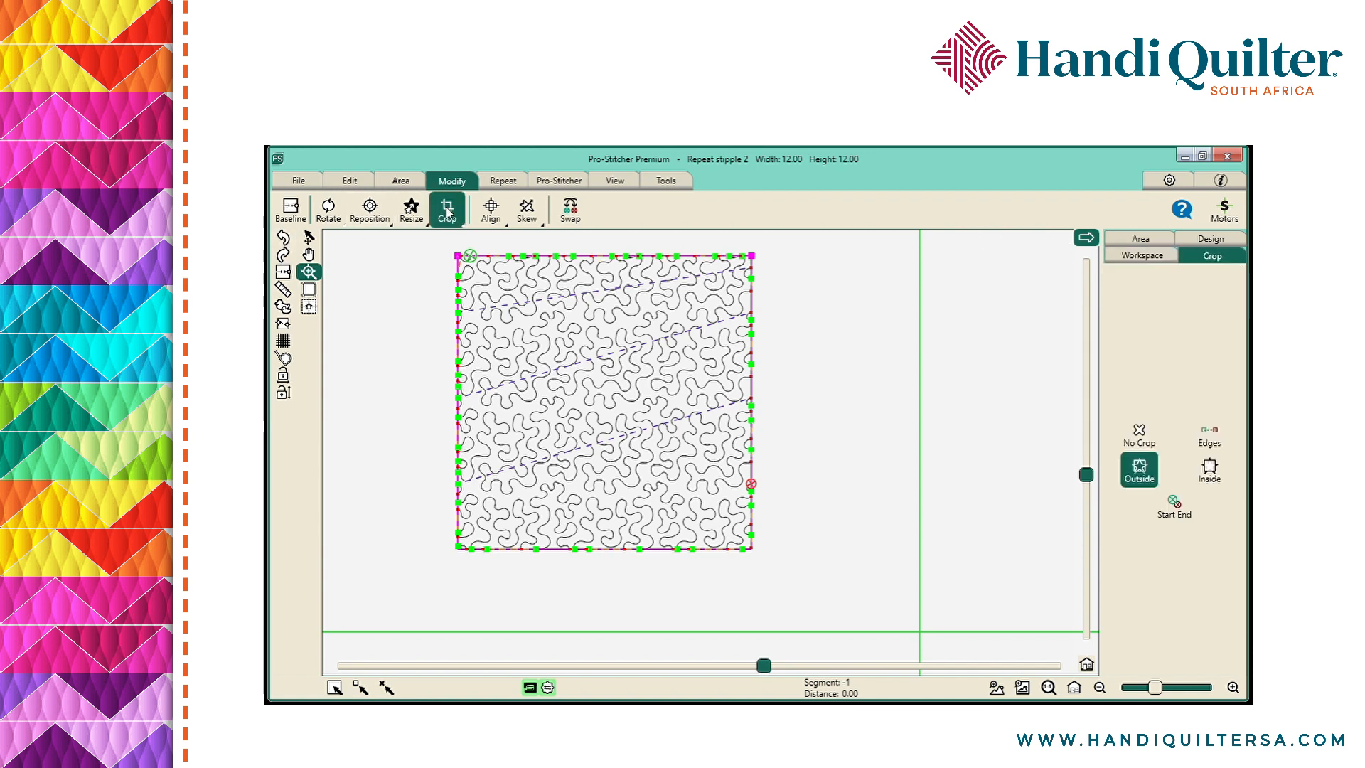
left_click(1211, 436)
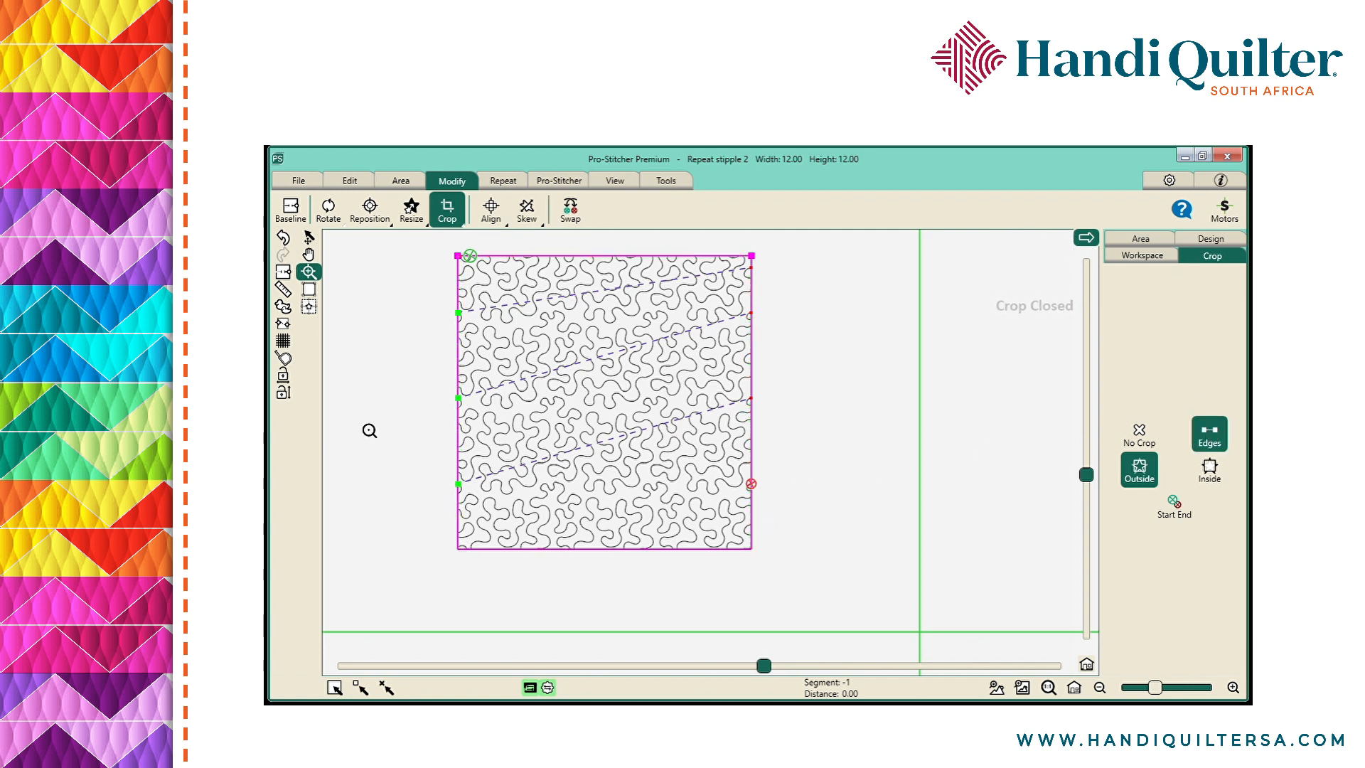
left_click(283, 273)
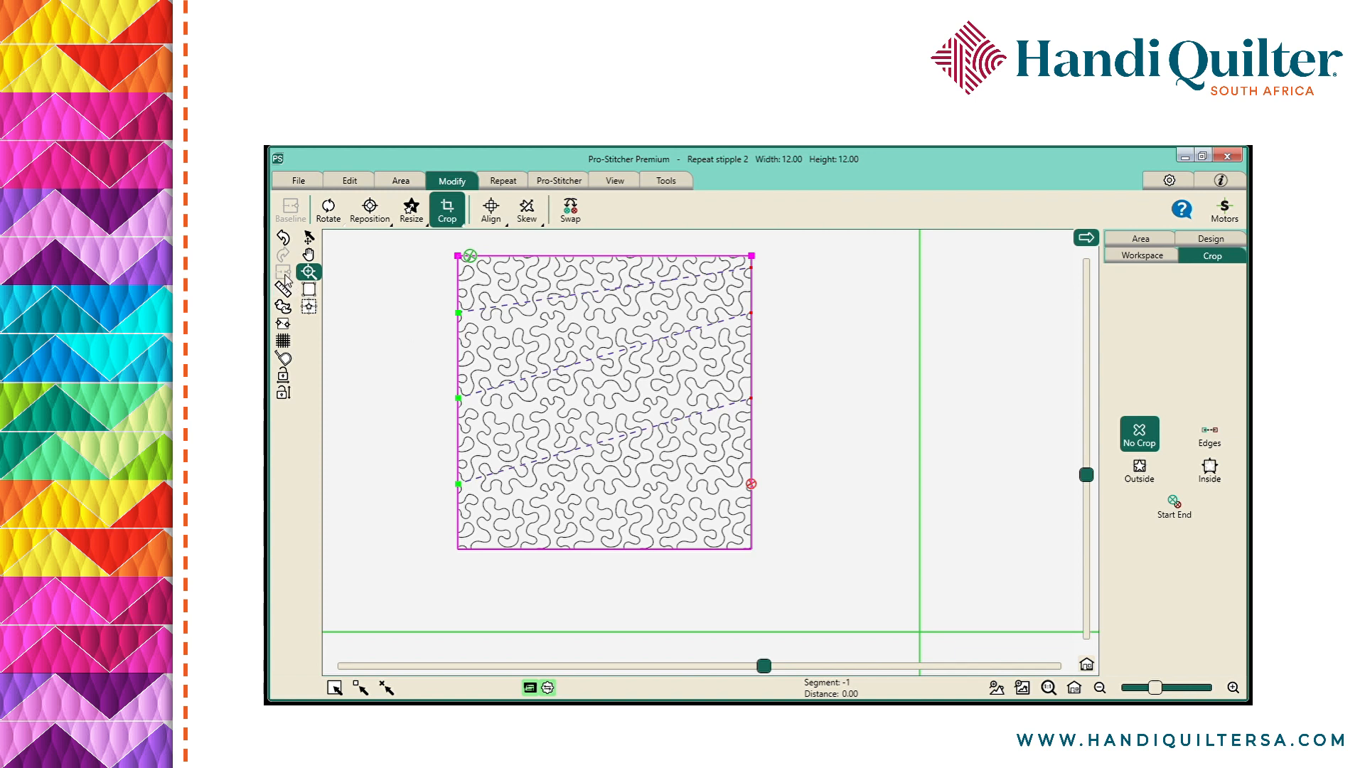
Clear the square area boundary around the baselined stipple design.
left_click(349, 181)
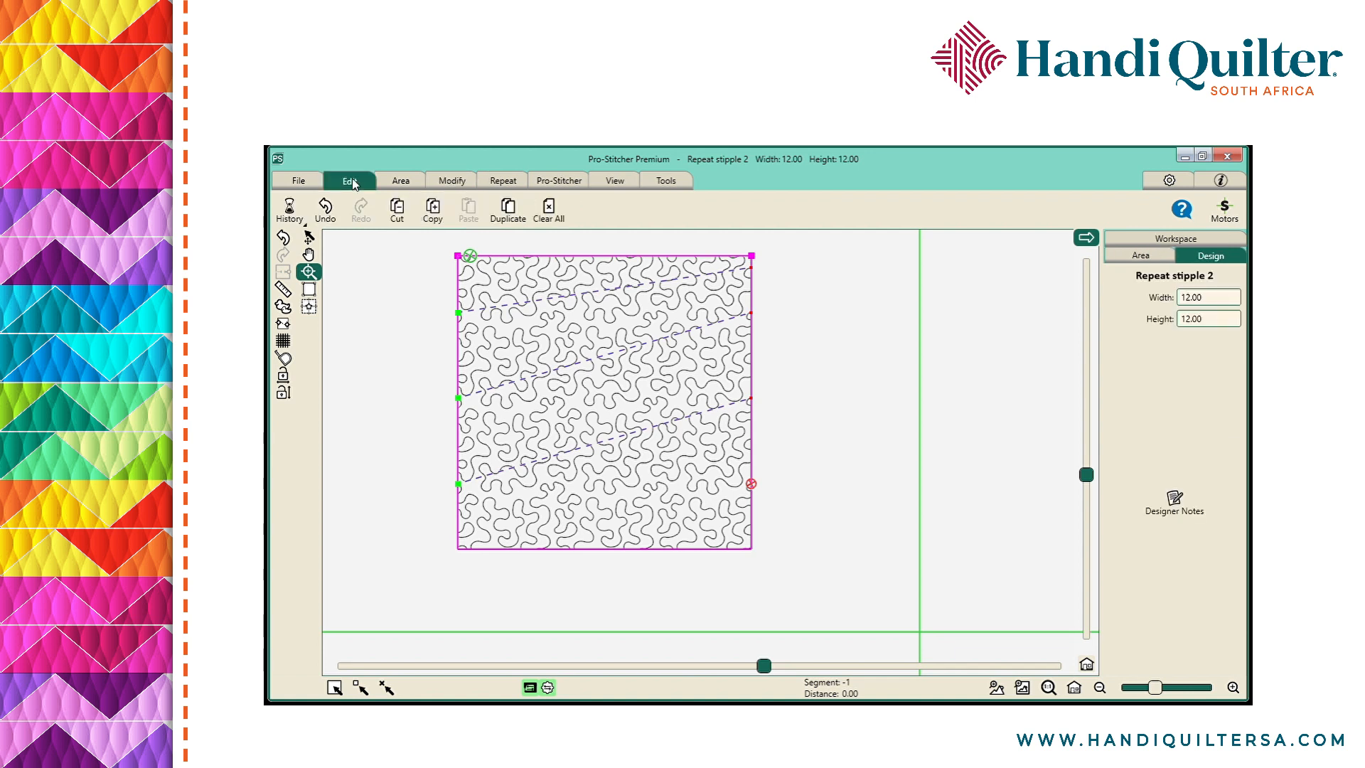
left_click(402, 182)
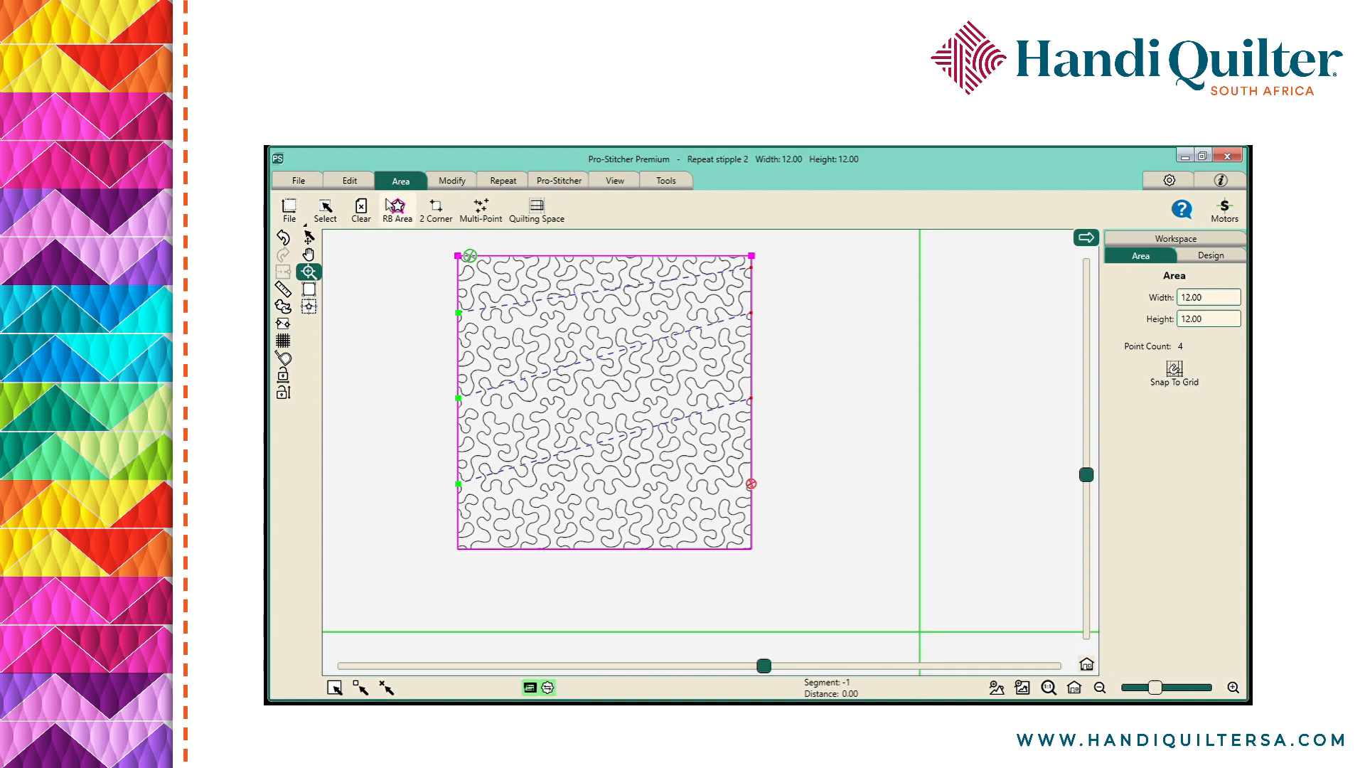
left_click(358, 223)
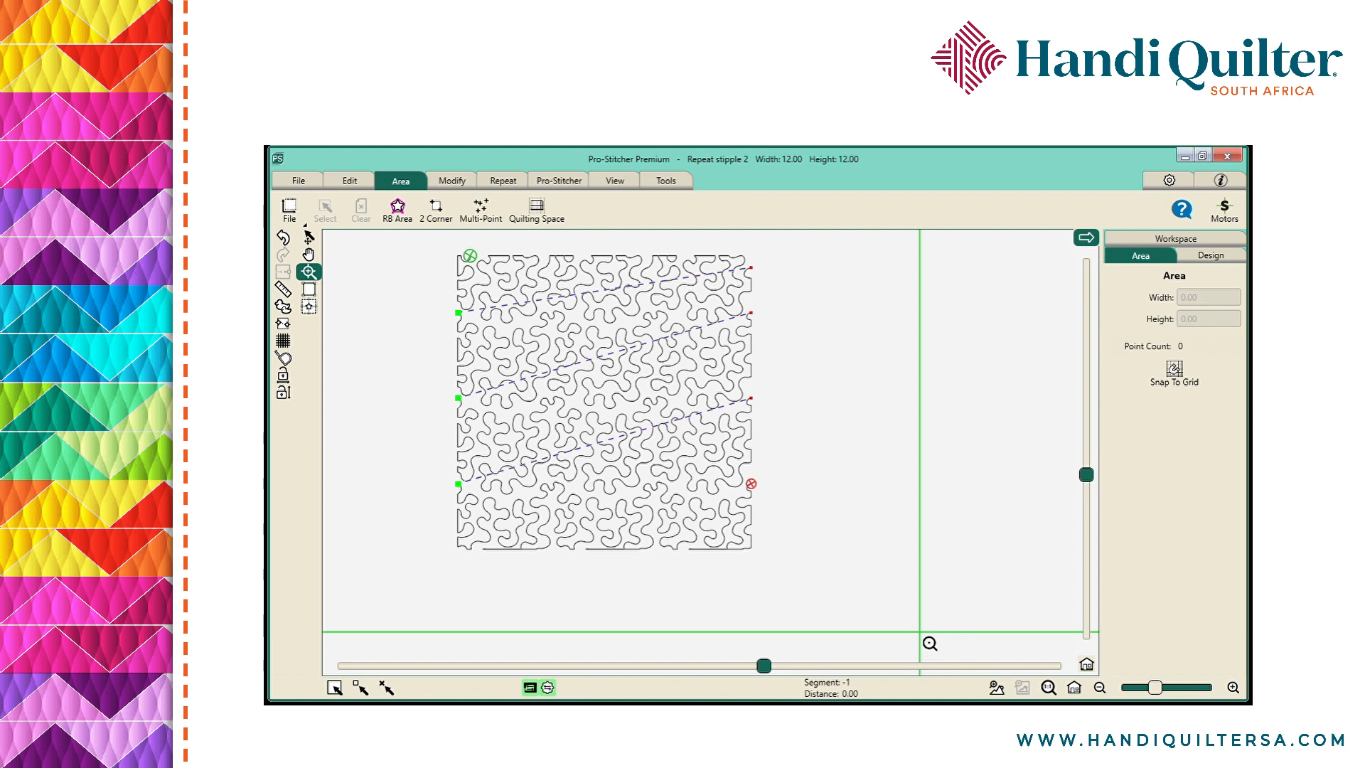
Create a three-point triangular area about 5.60 wide and 6.39 high inside the stipple with Multi-Point.
left_click(309, 306)
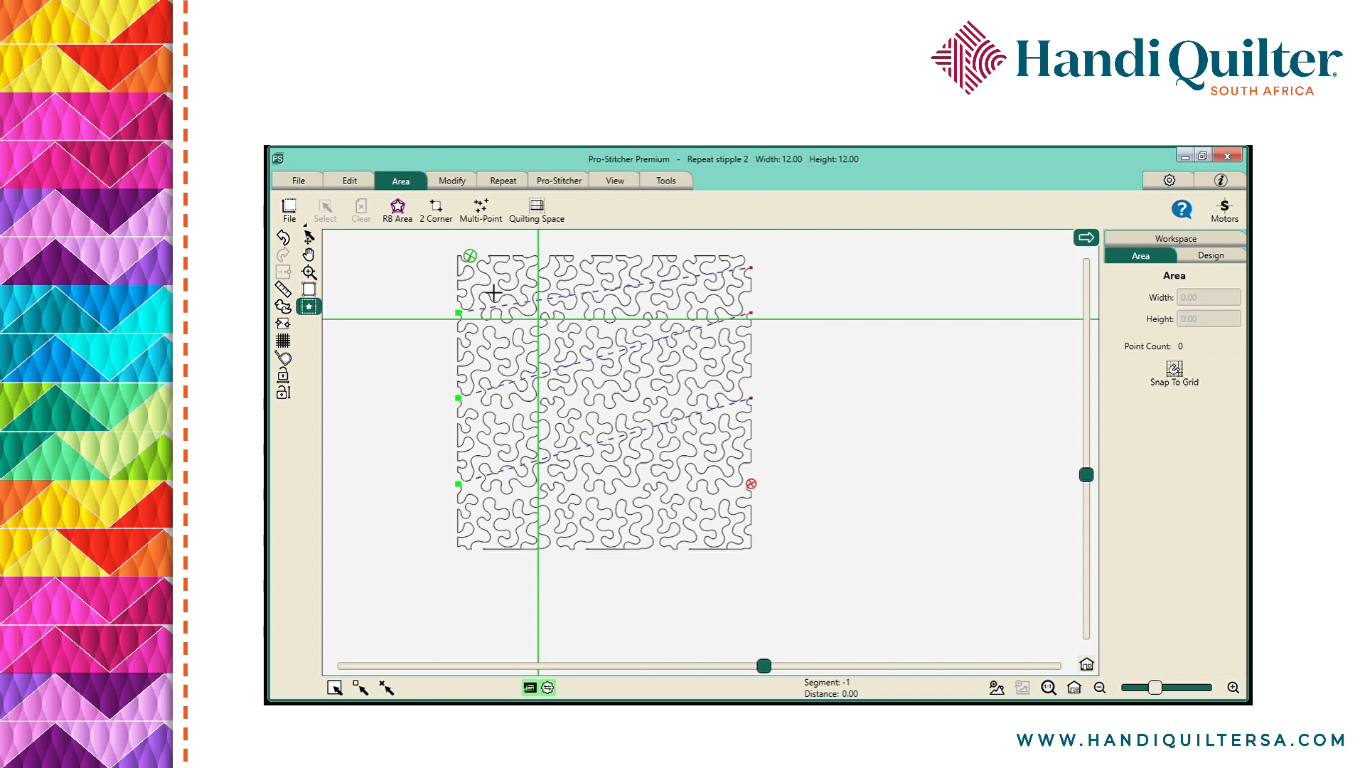
left_click(481, 209)
left_click(548, 329)
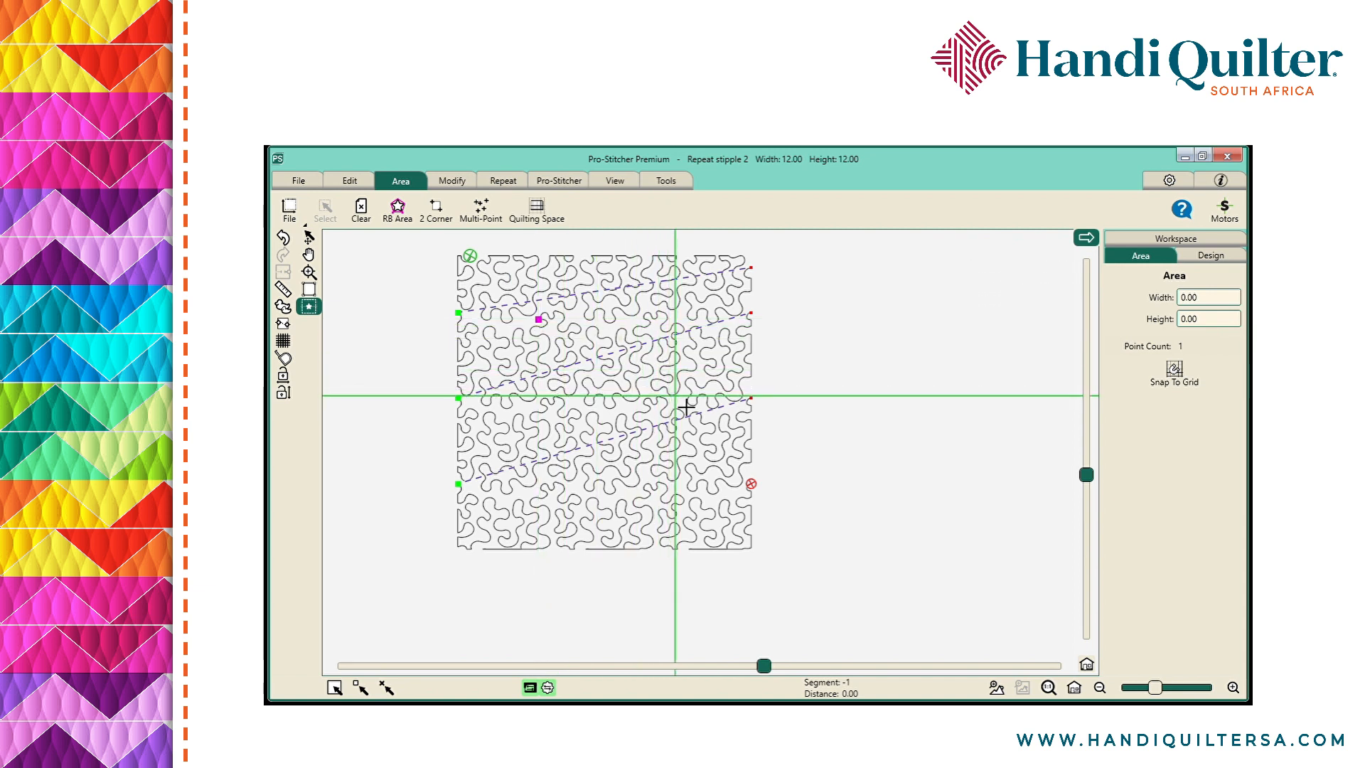
left_click(482, 209)
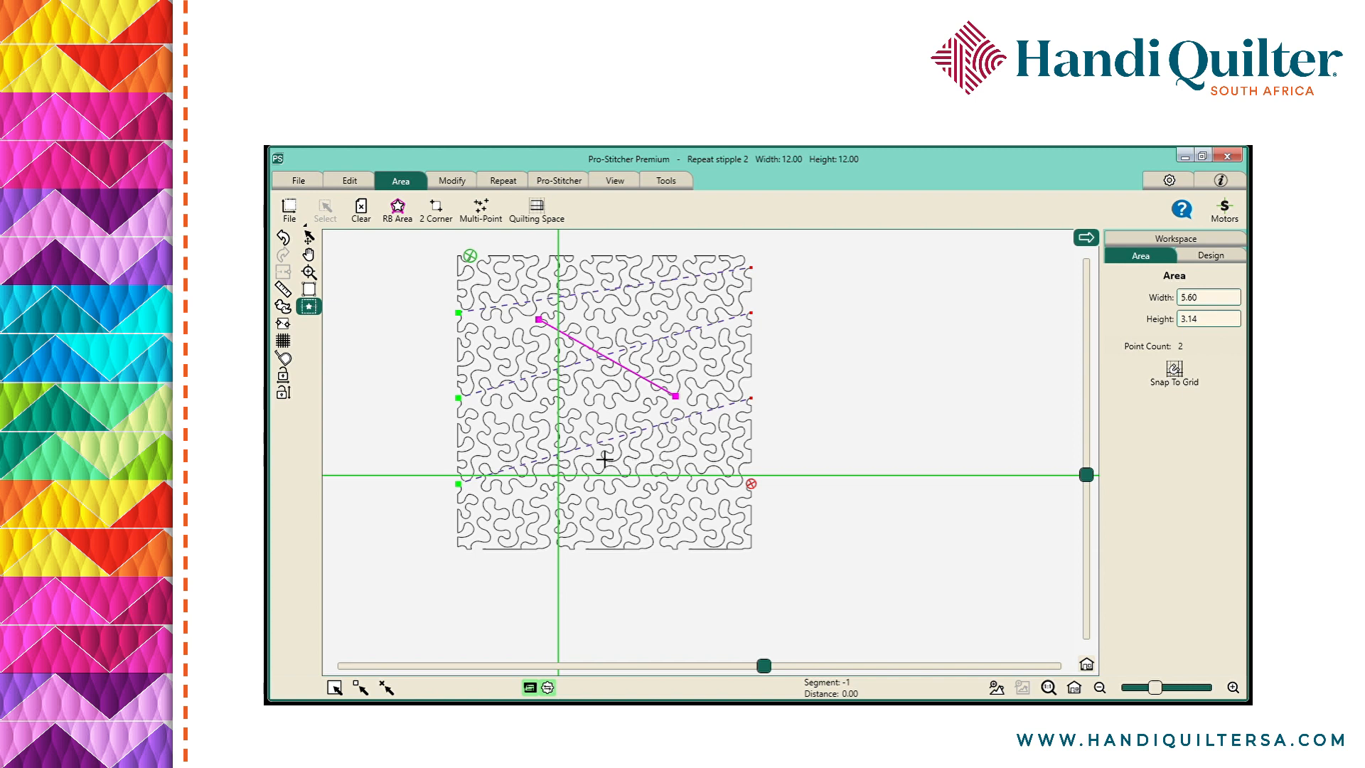
left_click(558, 475)
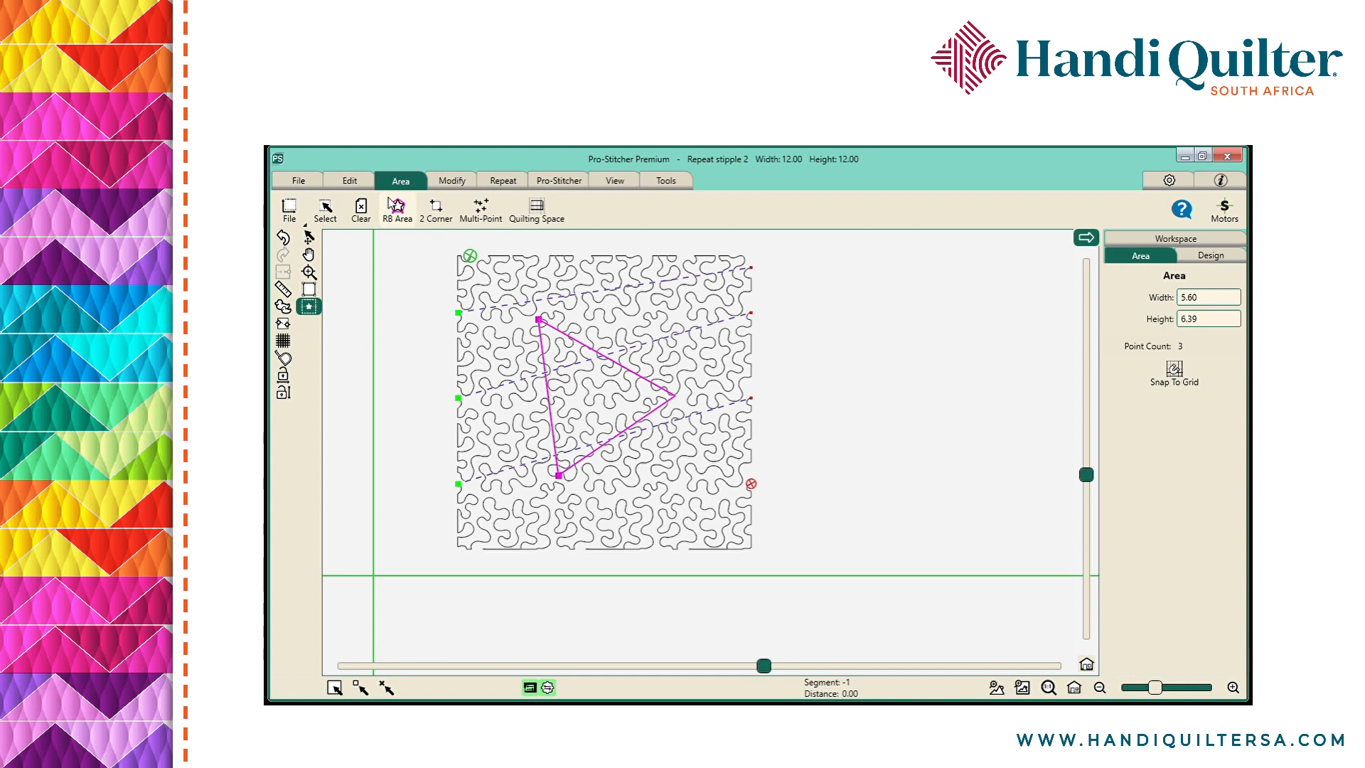
Crop the stitching inside the triangular area with the Edges option and baseline the result.
left_click(455, 184)
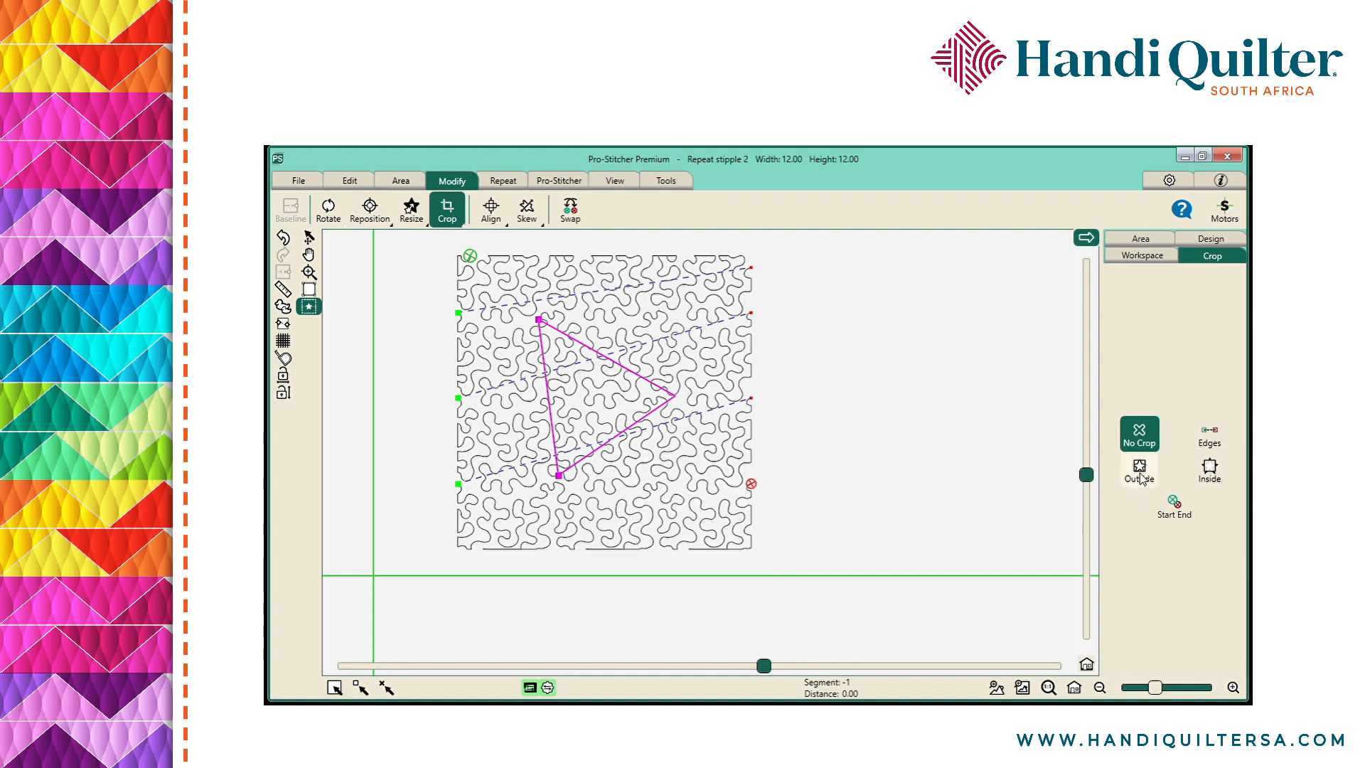
left_click(1211, 473)
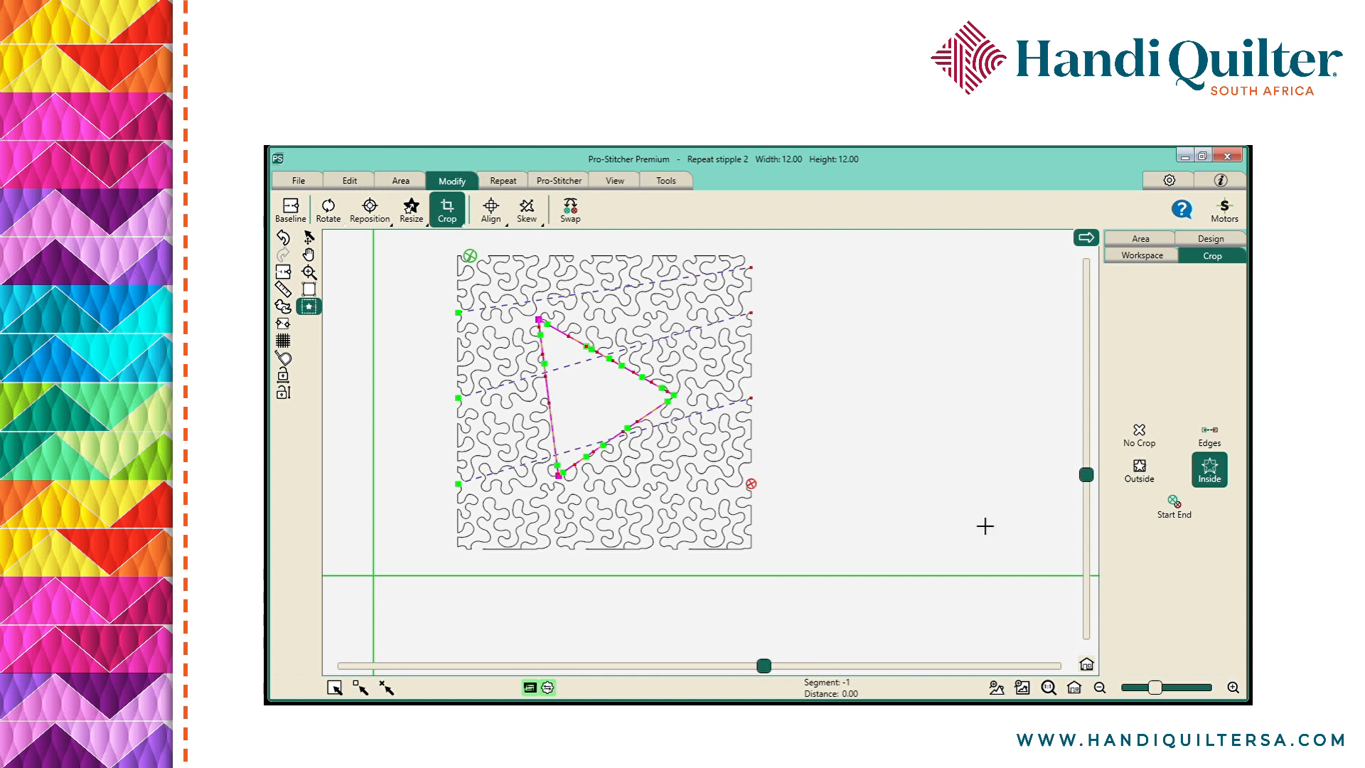
left_click(1211, 436)
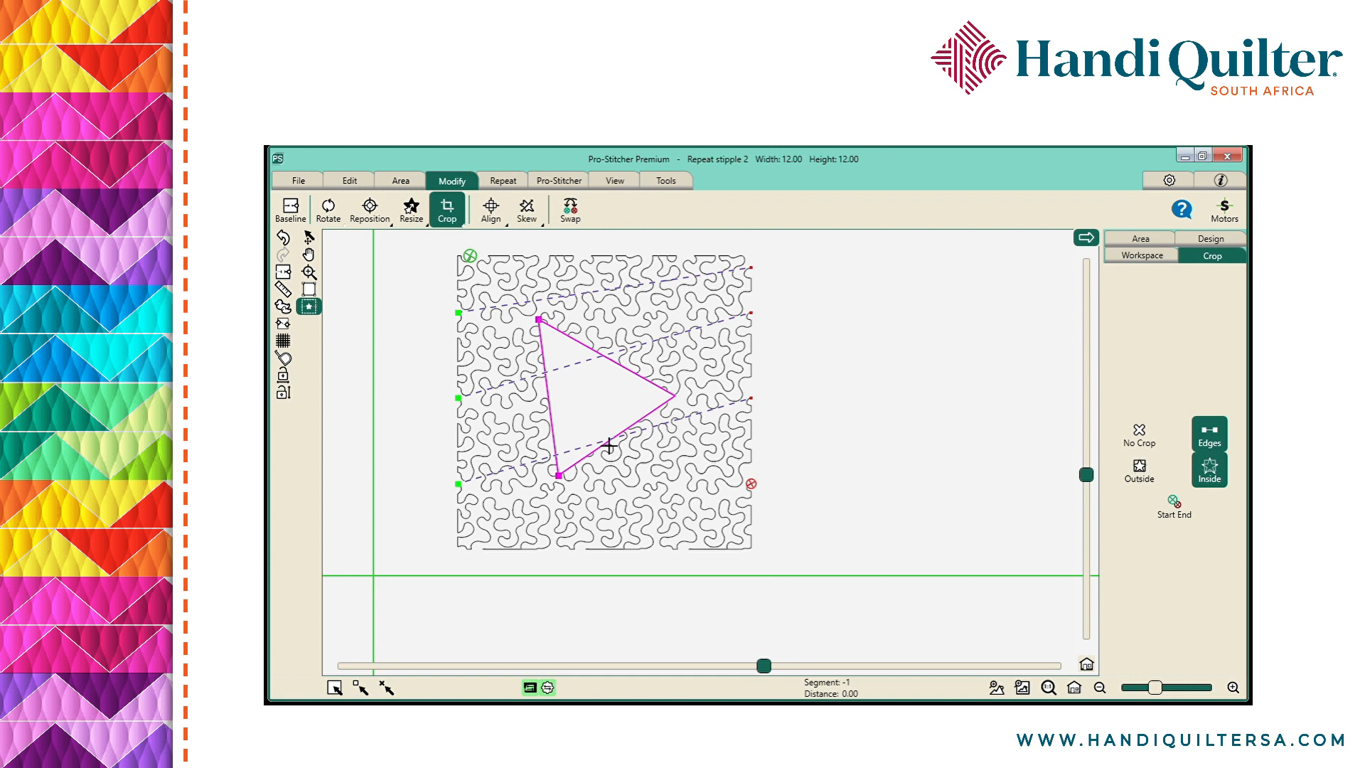
left_click(283, 273)
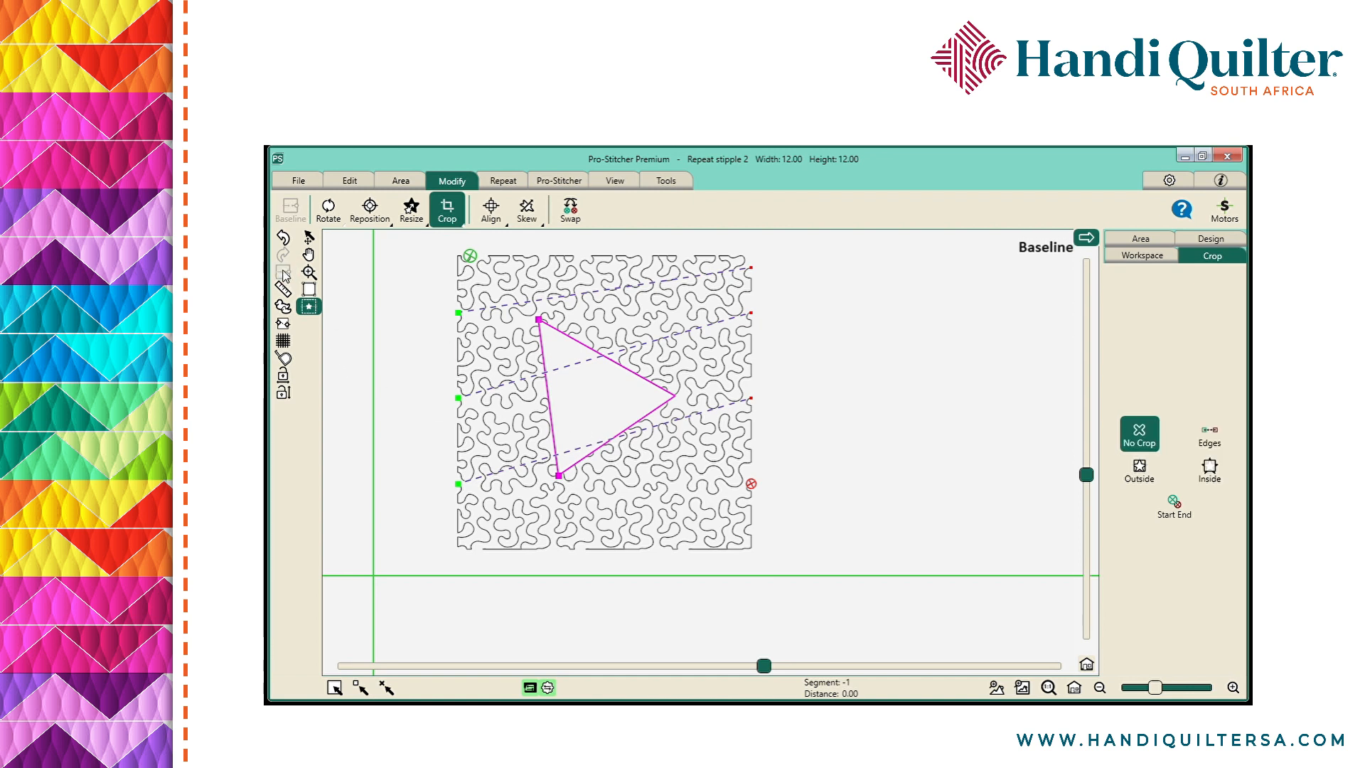
Clear the triangular area boundary from the workspace.
left_click(404, 182)
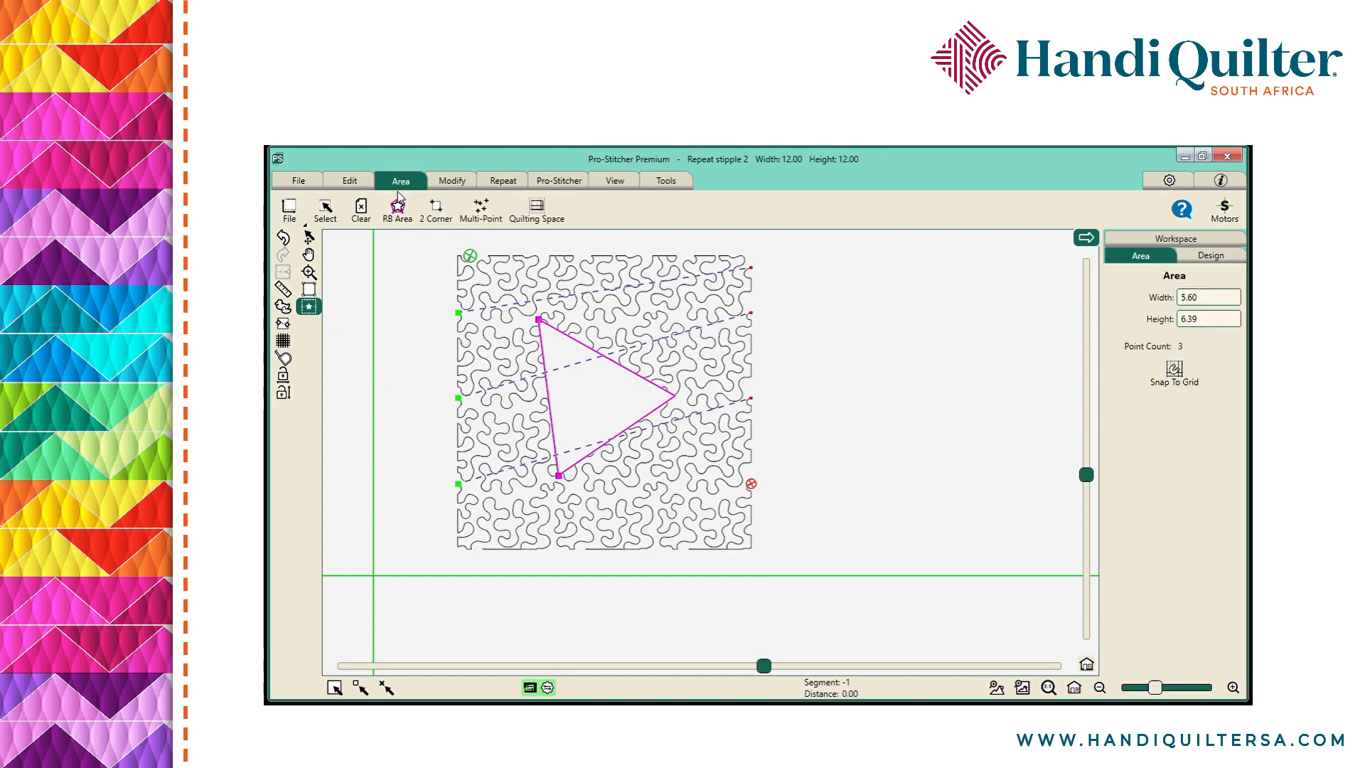
left_click(363, 211)
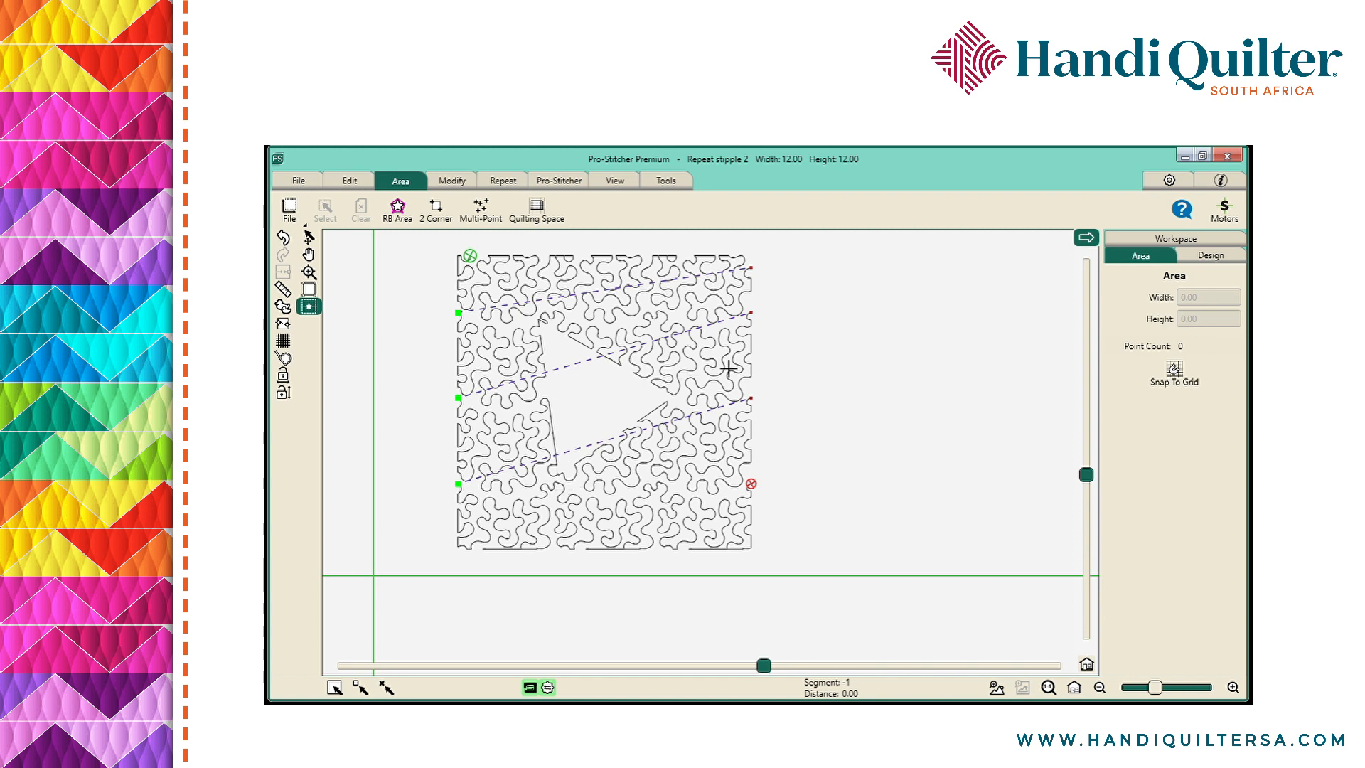
Open the Auto Jump settings for the cropped stipple design.
left_click(1156, 181)
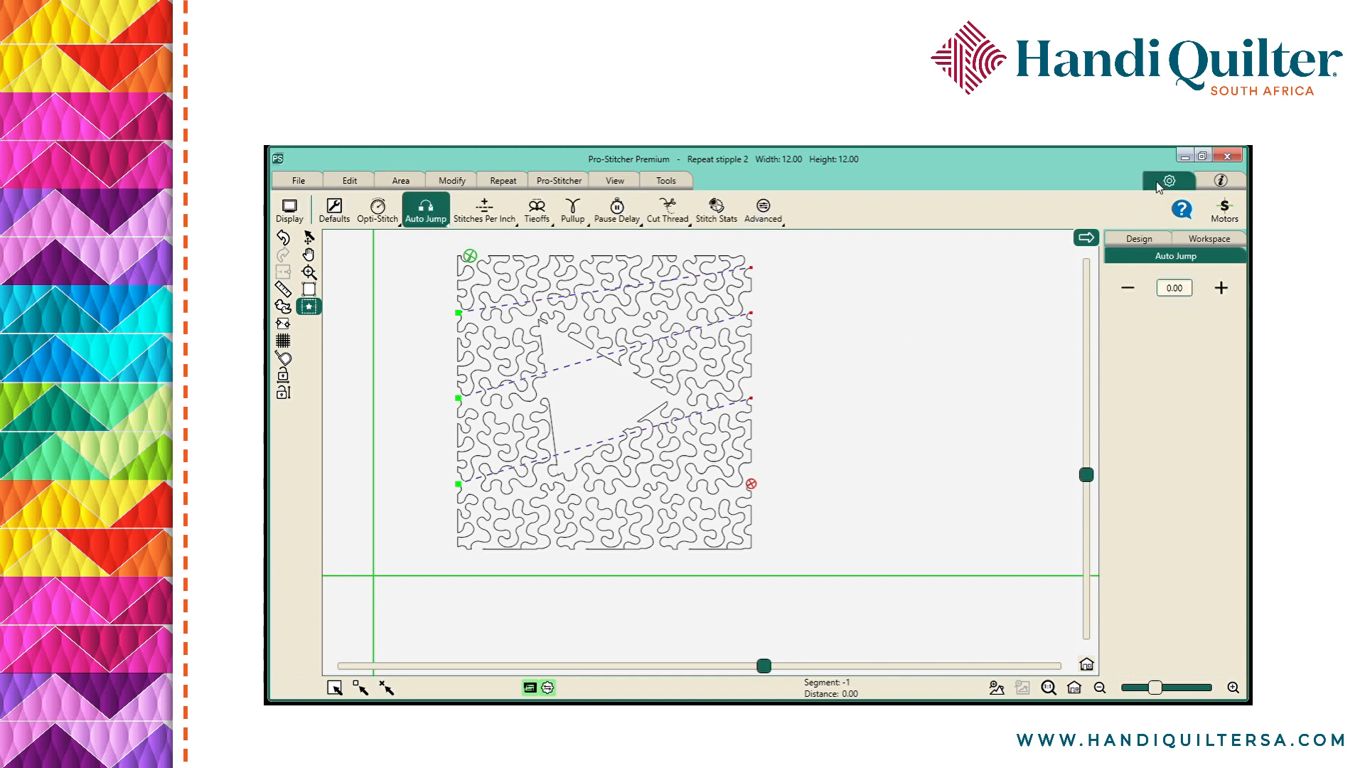